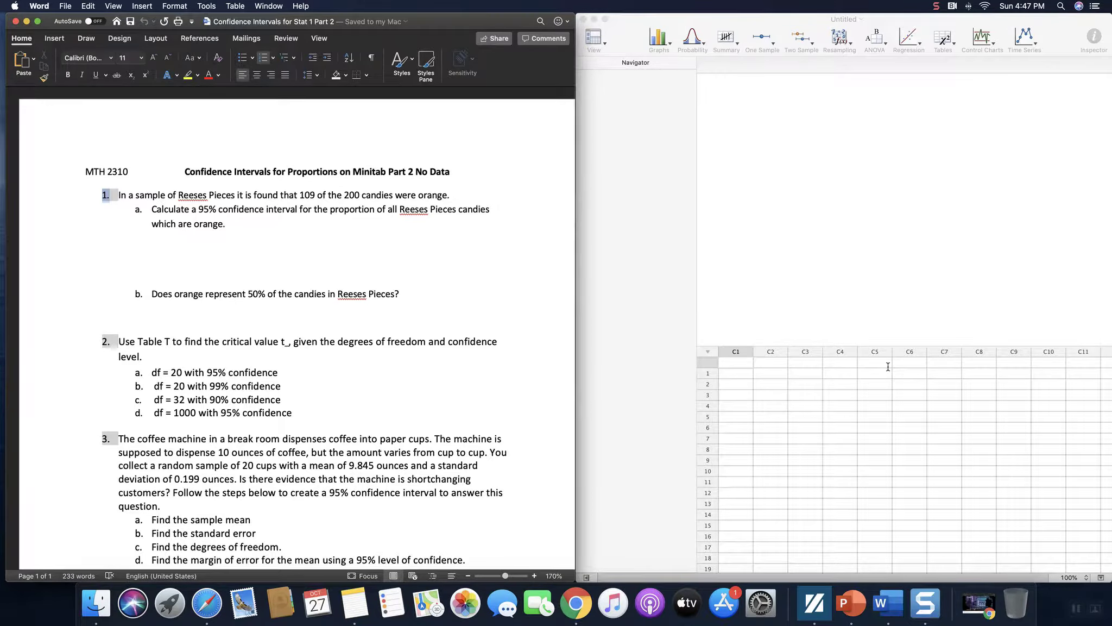
click(339, 293)
scroll(340, 290, down, 6)
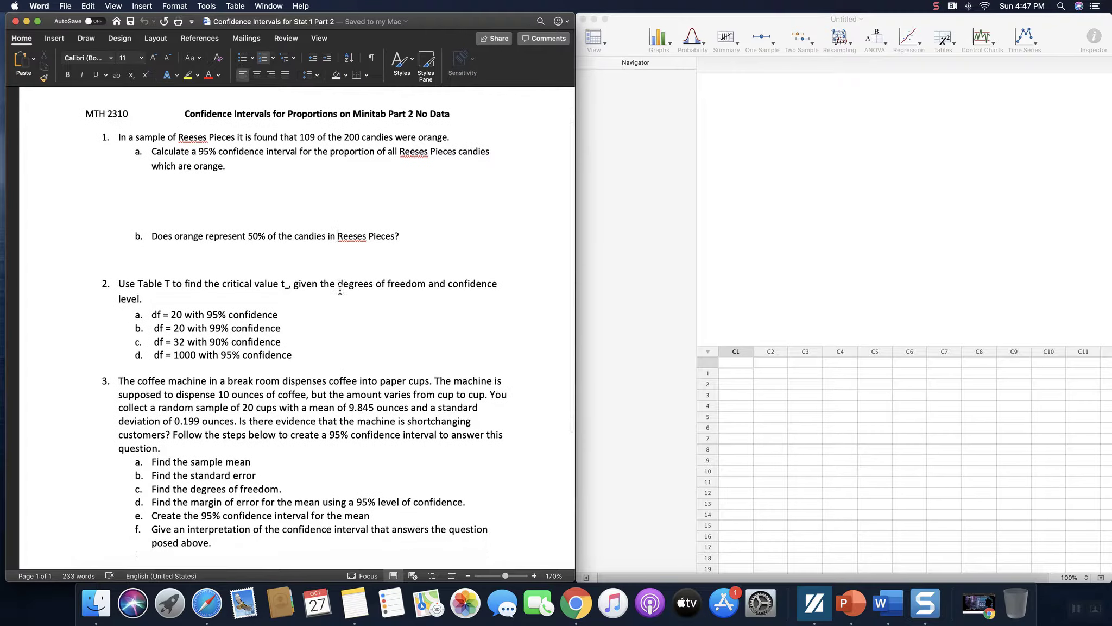
scroll(339, 290, up, 4)
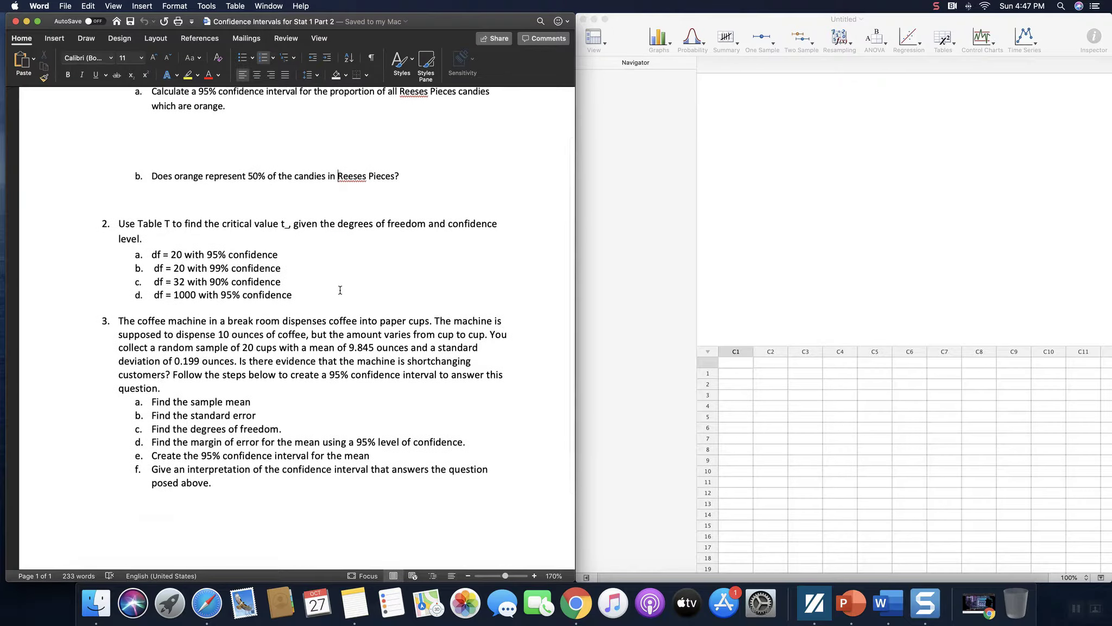
scroll(340, 290, up, 2)
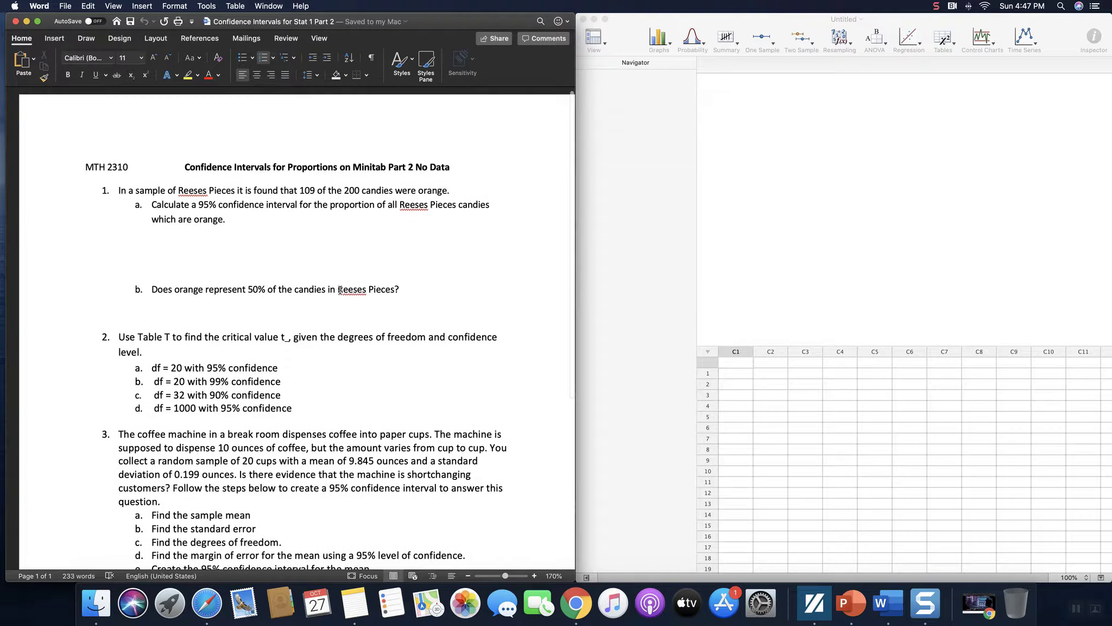
scroll(340, 291, down, 1)
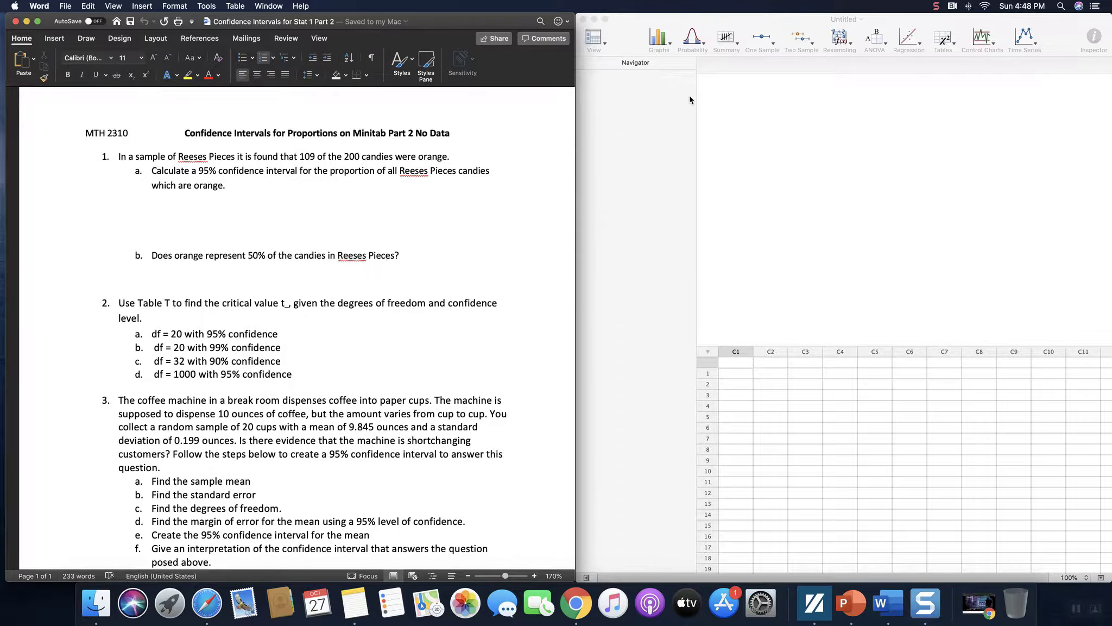
Switch to Minitab Express and set up a 1-Sample Proportion analysis from summarized data with 109 events and 200 trials
click(745, 147)
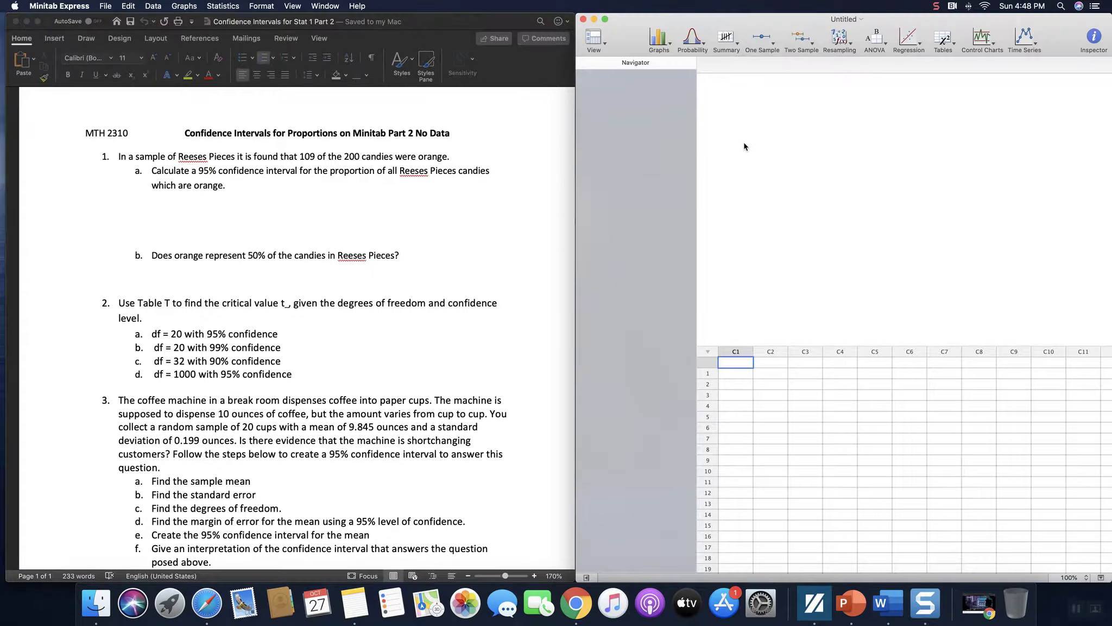
click(771, 46)
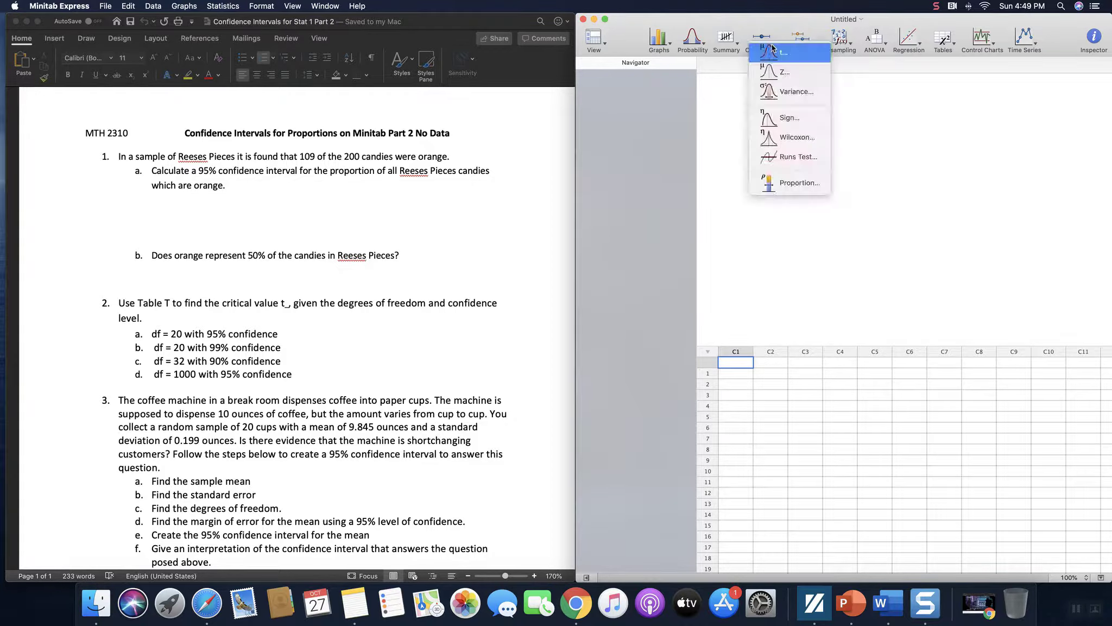
click(799, 183)
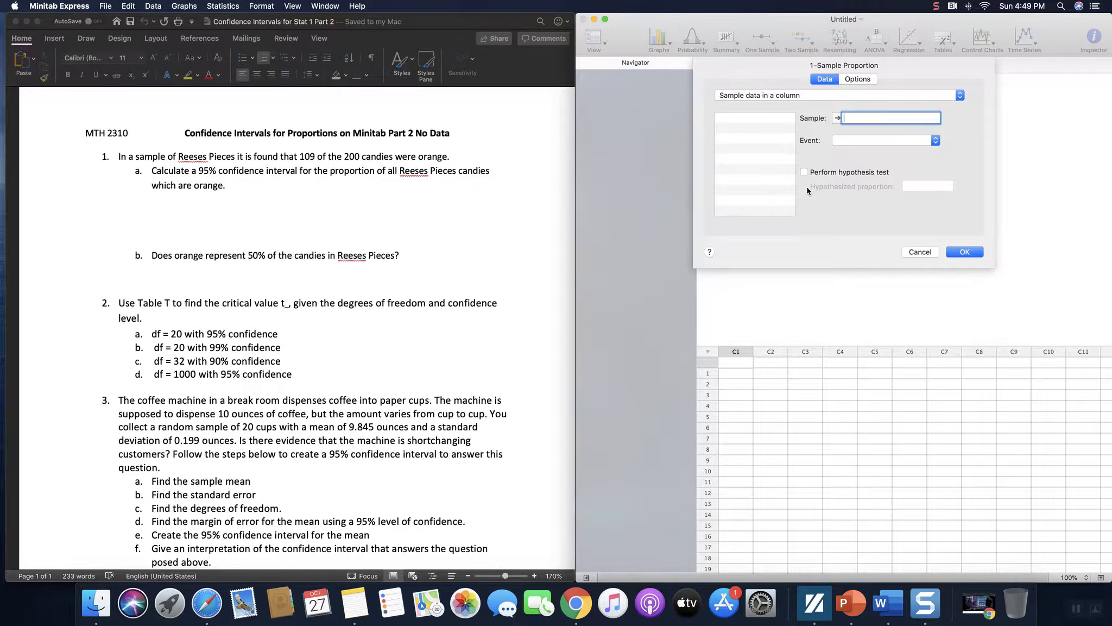
click(777, 98)
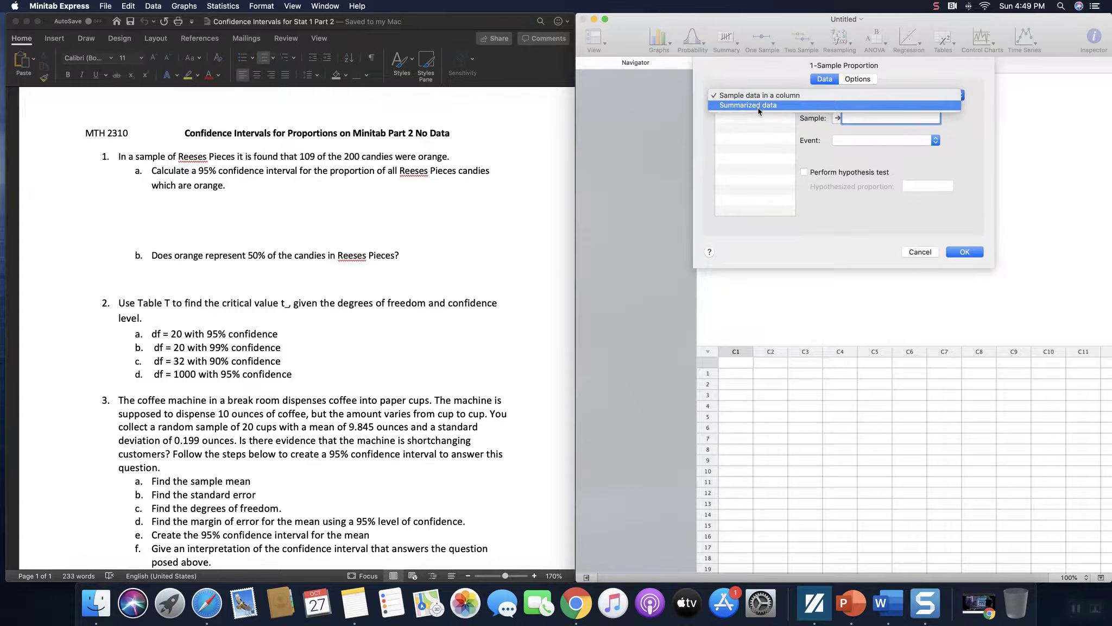
click(758, 110)
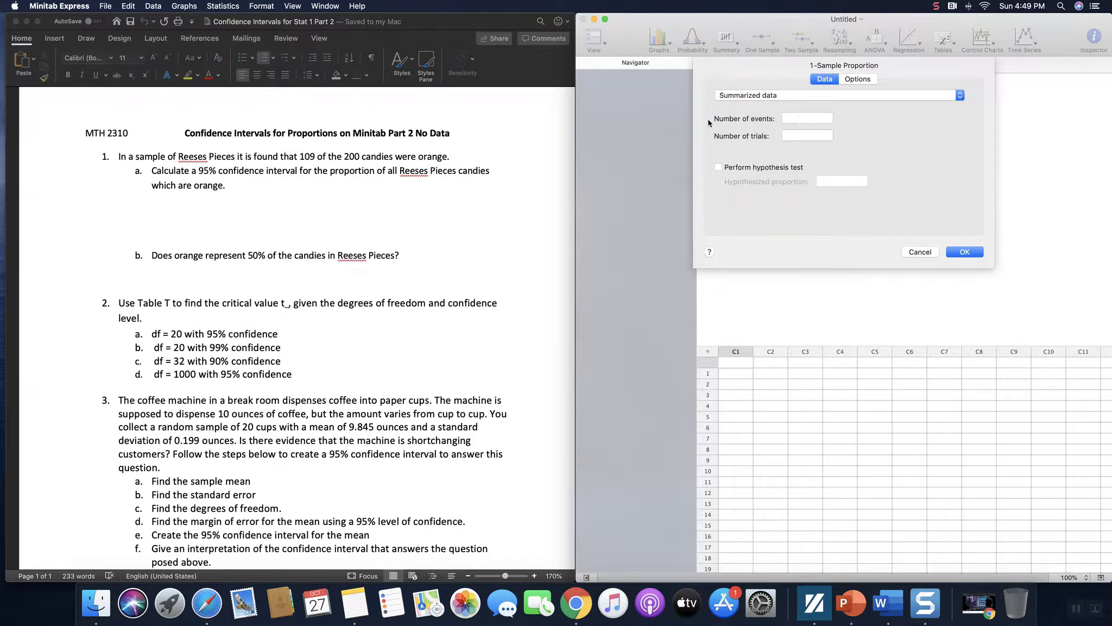
click(787, 118)
text(109)
key(Tab)
text(200)
Set the analysis method to Normal approximation and generate the 95% confidence interval for the proportion
click(857, 80)
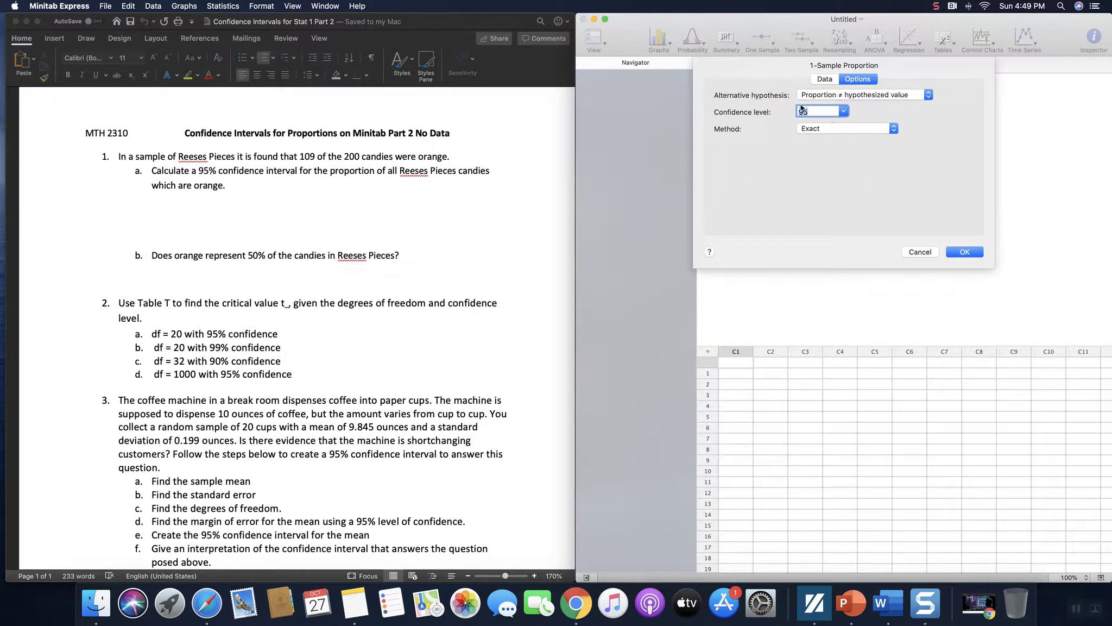
click(818, 128)
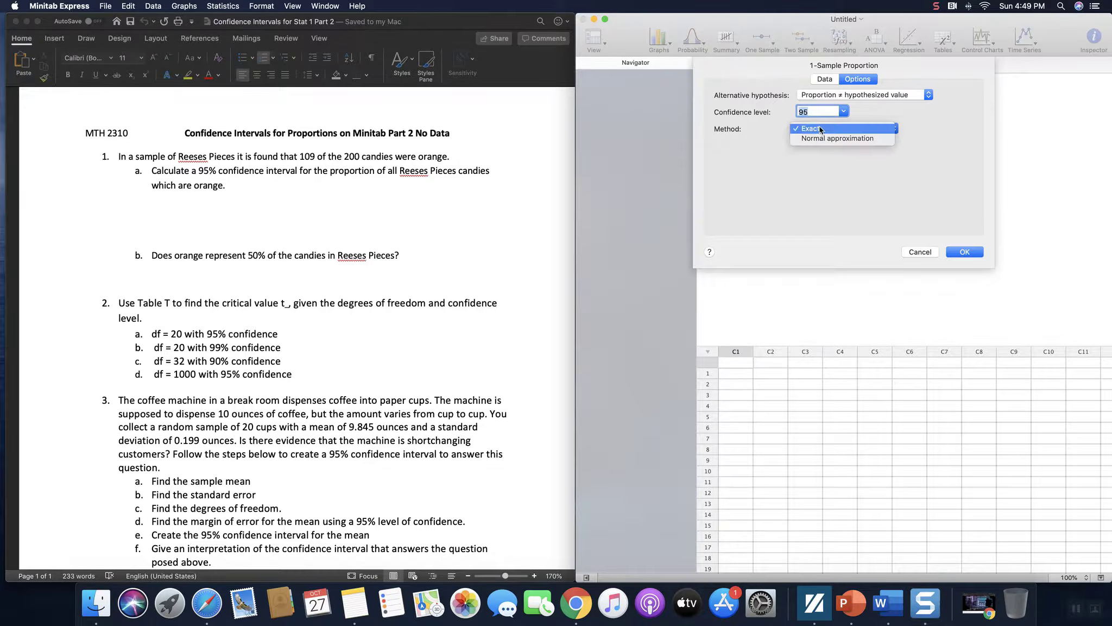
click(819, 139)
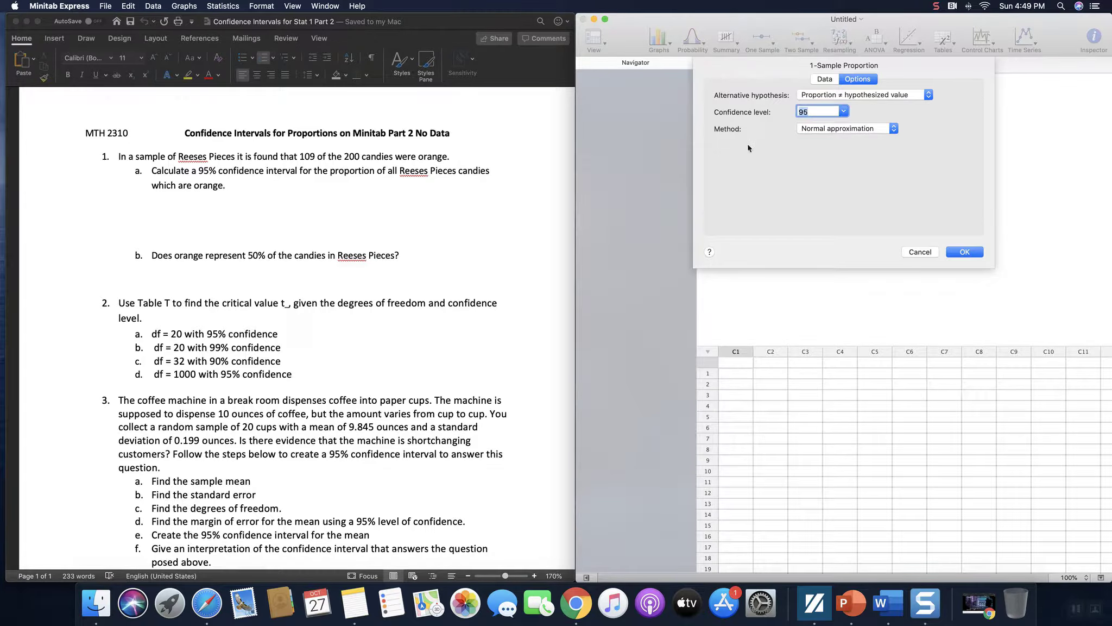
double_click(803, 111)
click(823, 80)
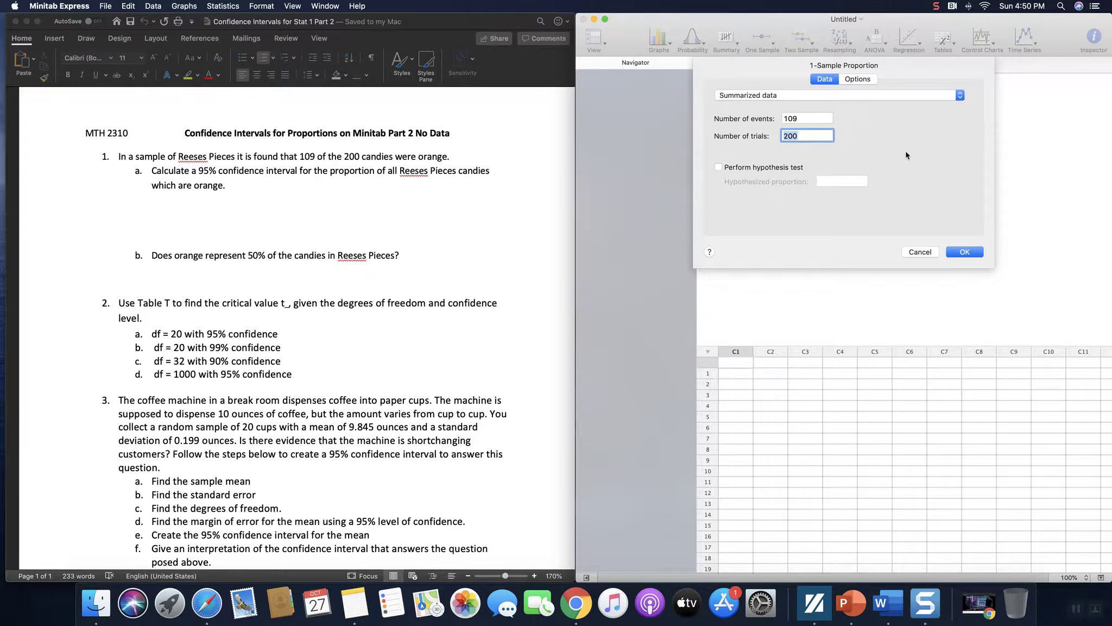
click(965, 254)
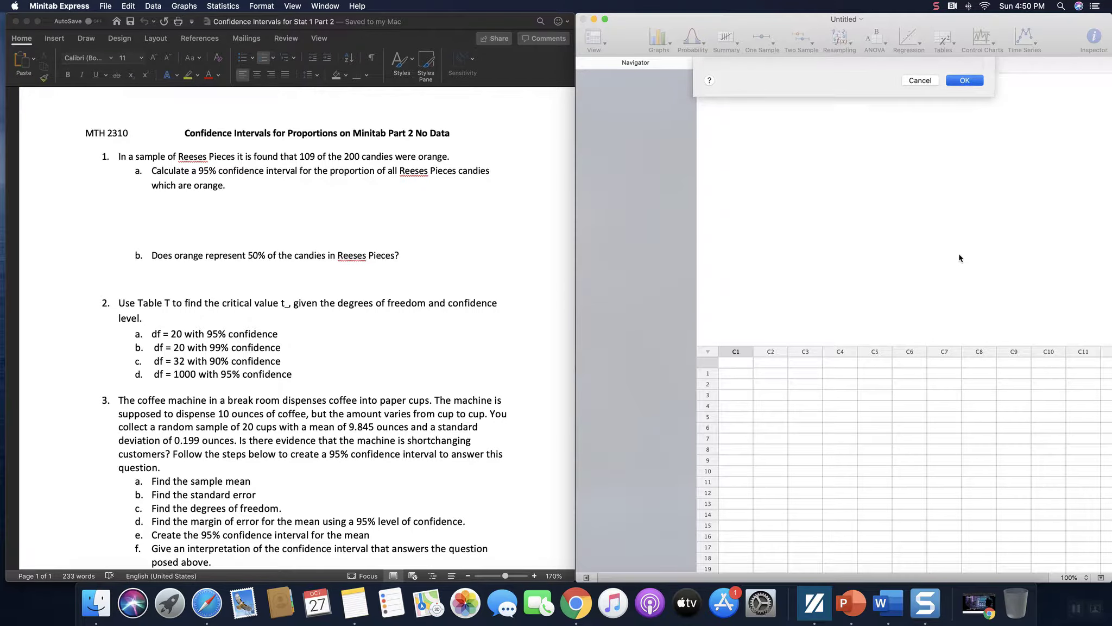
Copy the Descriptive Statistics table from the 1-Sample Proportion output and paste it below question 1a in the Word document
click(802, 197)
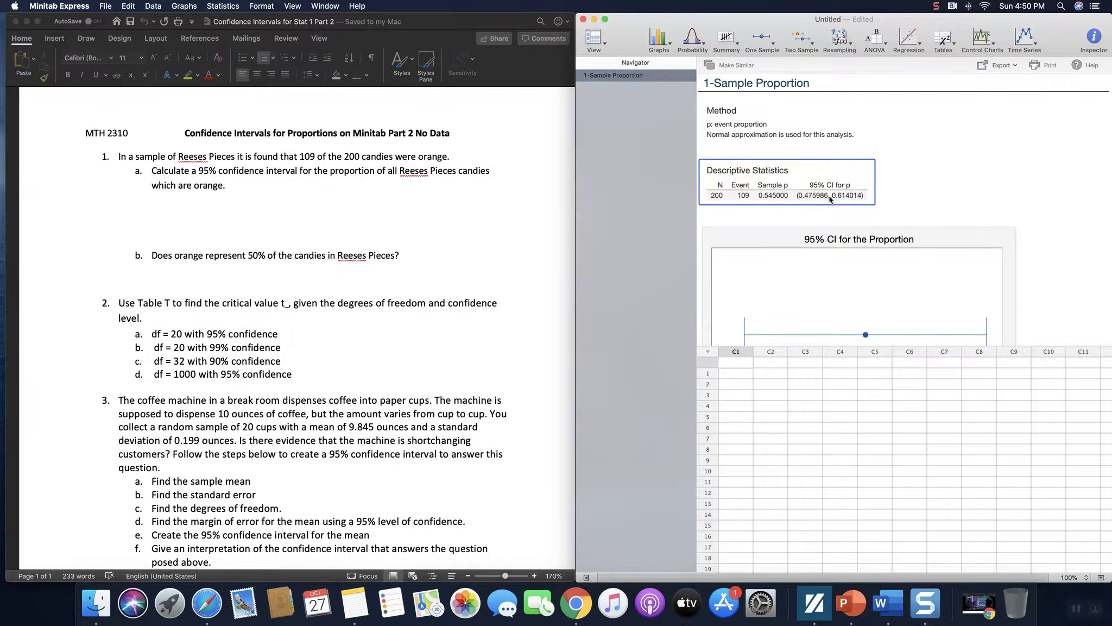
right_click(829, 198)
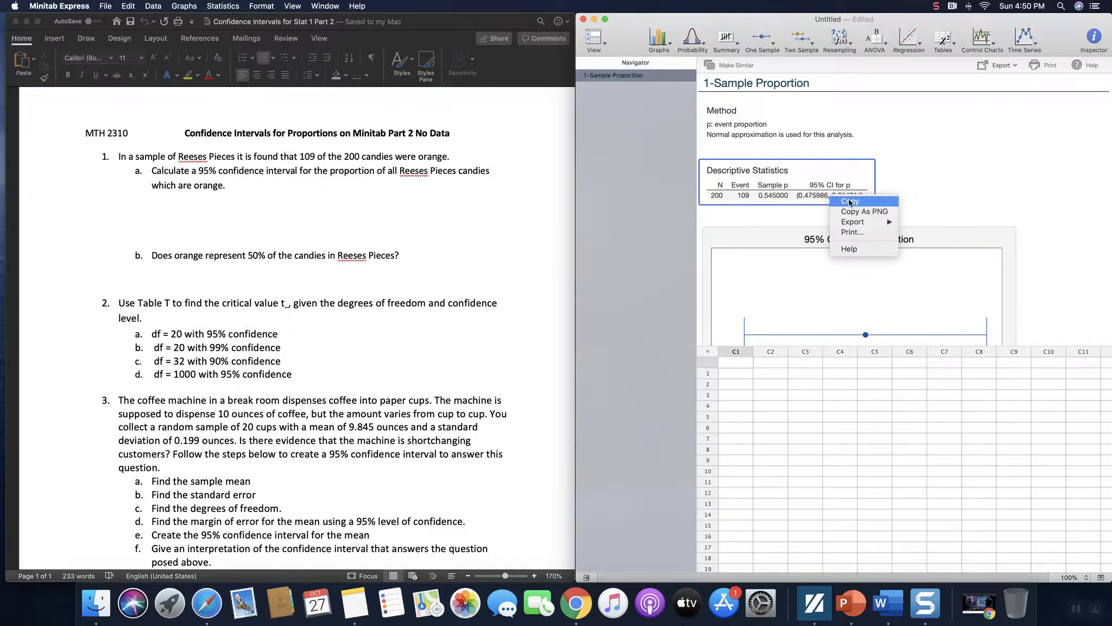
click(850, 200)
click(165, 203)
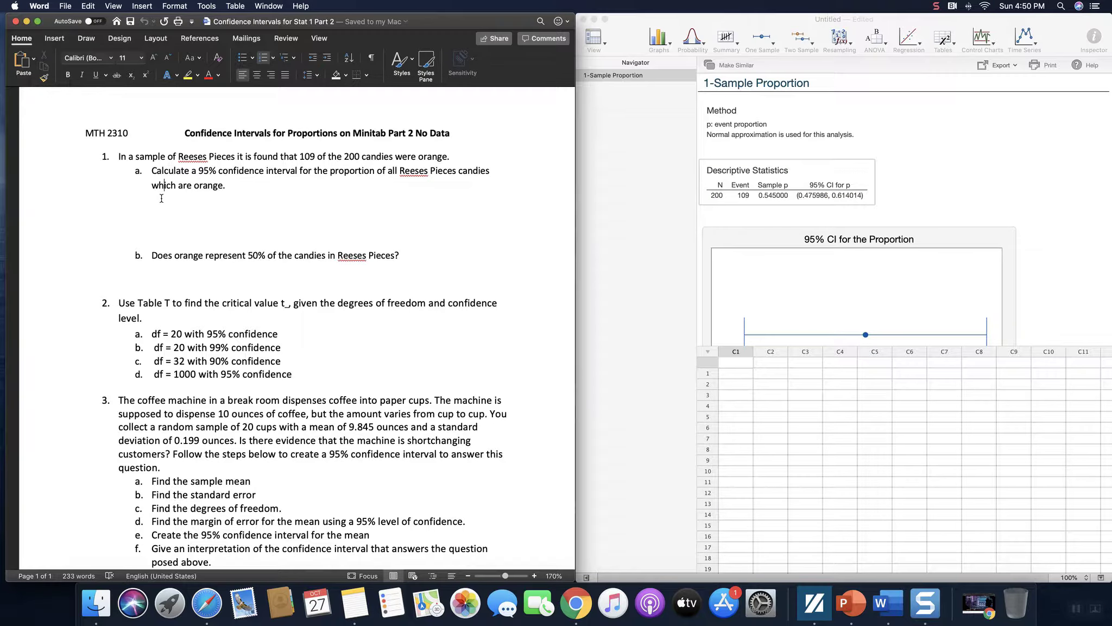
click(157, 201)
key(super+v)
click(322, 272)
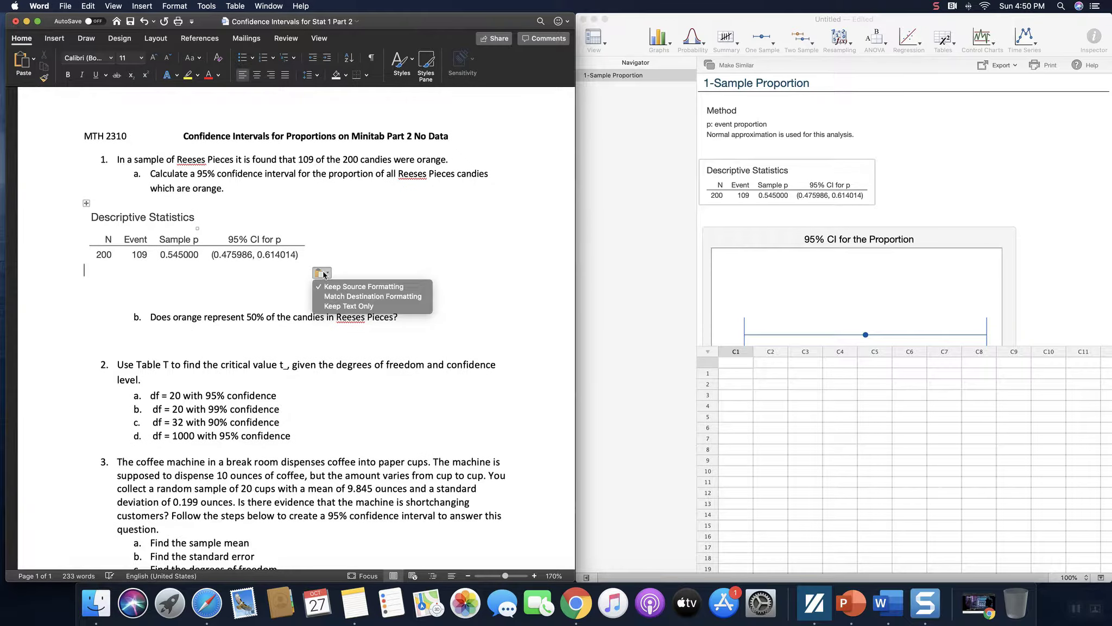
click(375, 242)
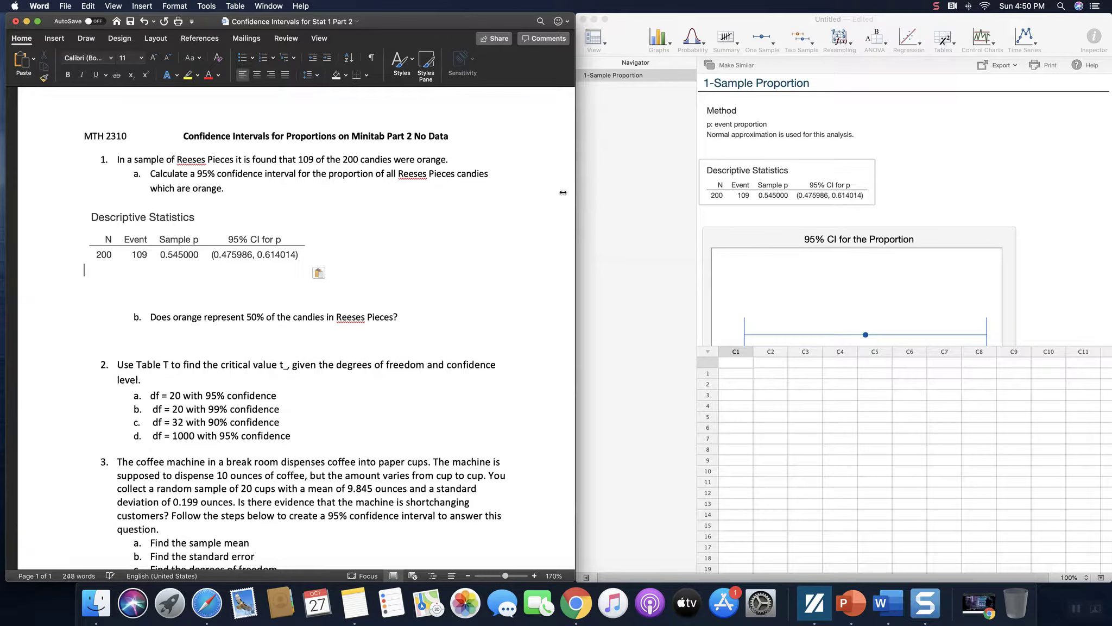
click(633, 120)
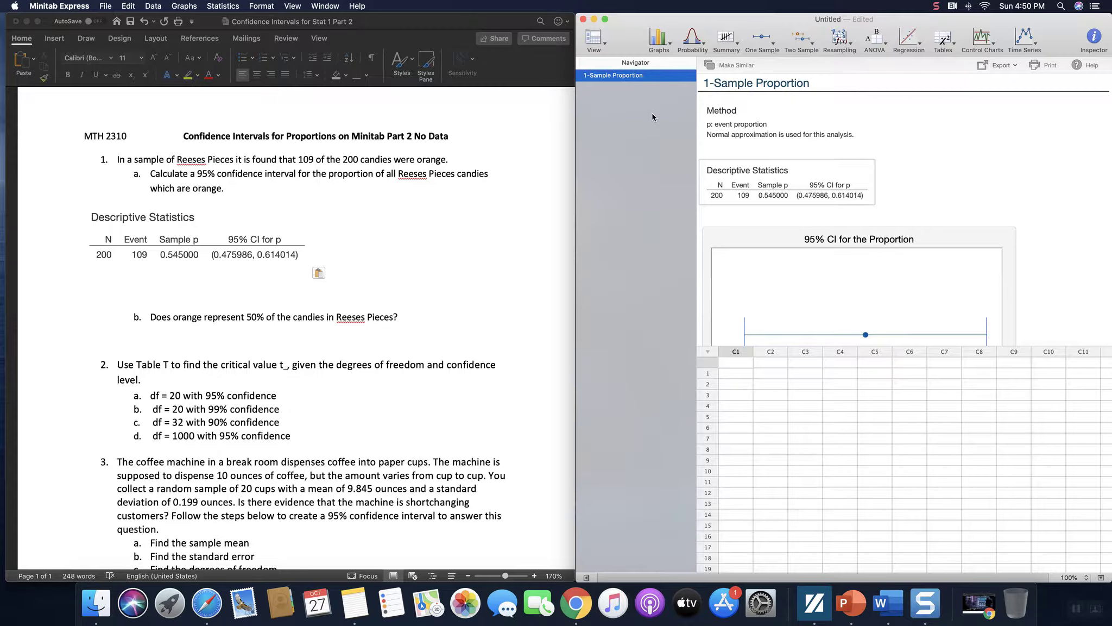
click(231, 7)
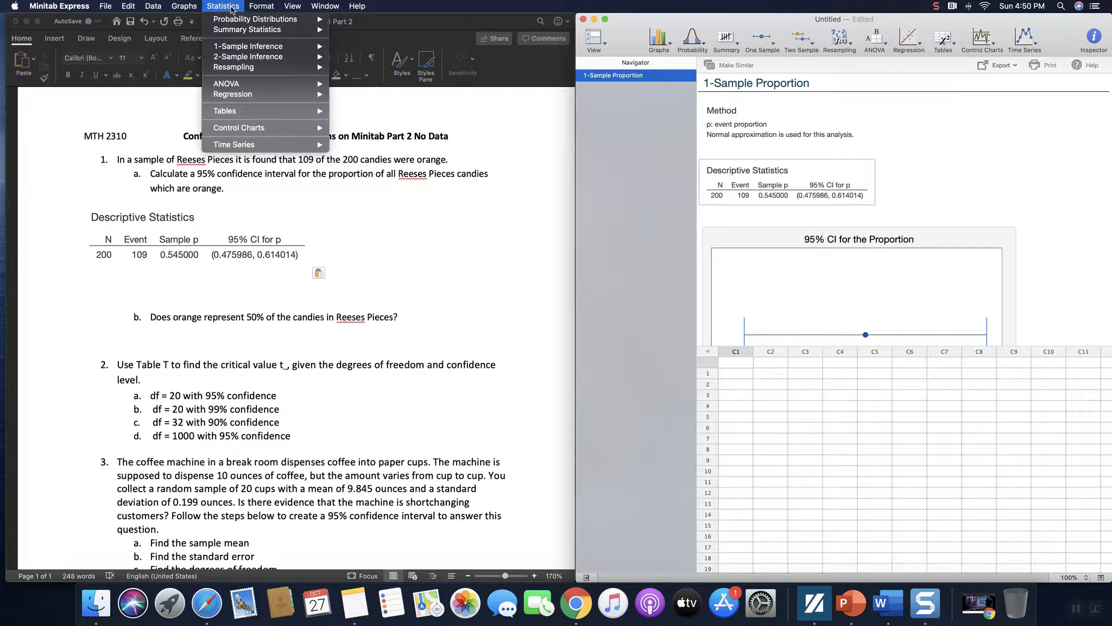
mouse_move(296, 46)
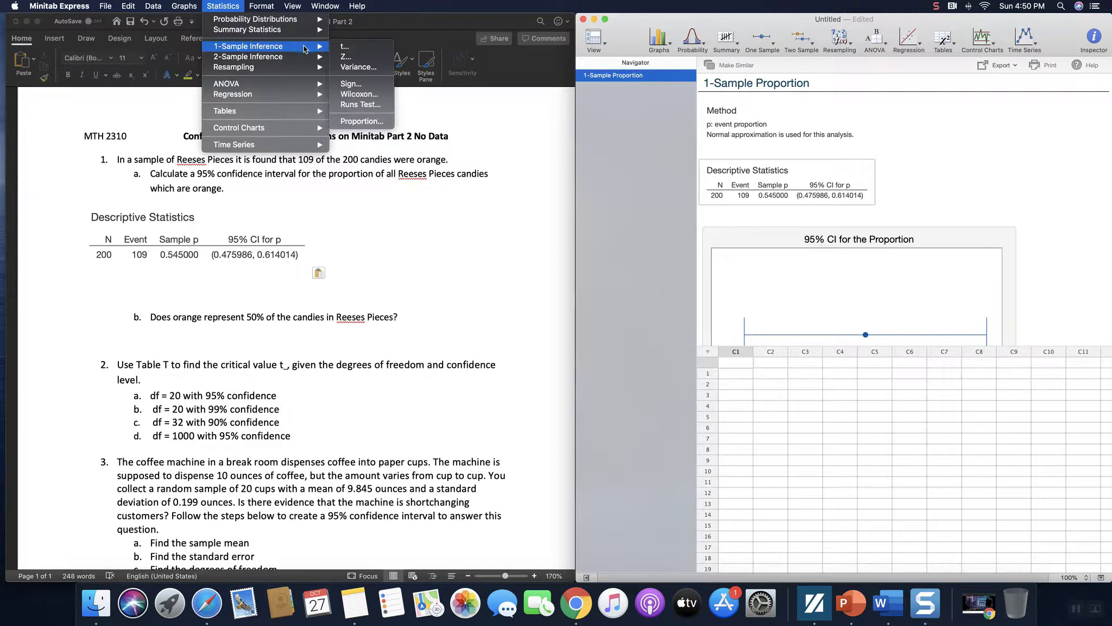
click(380, 124)
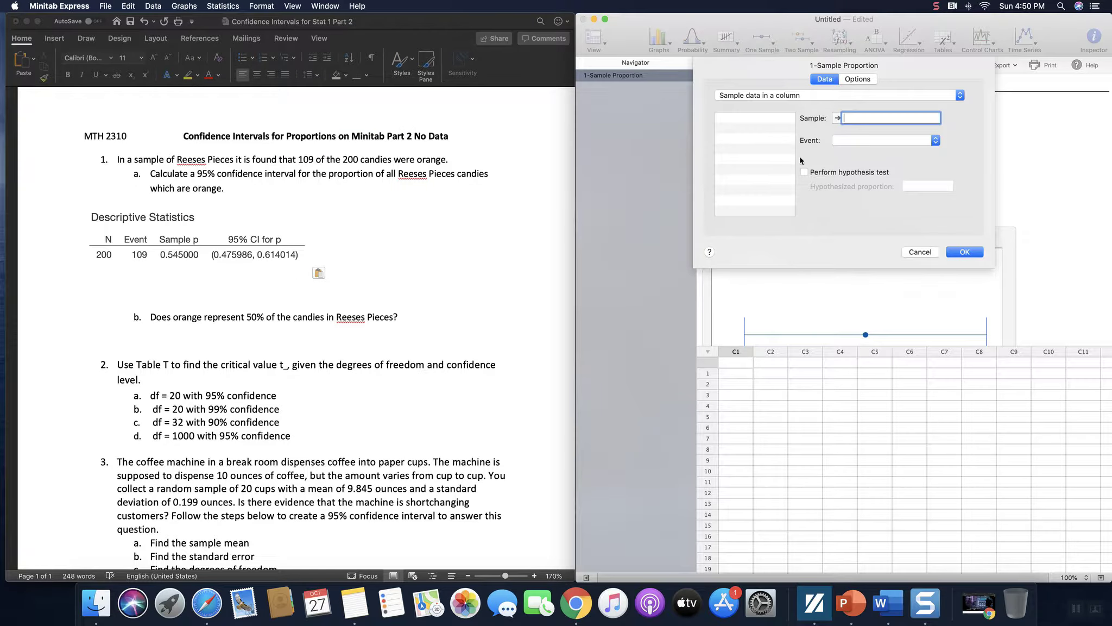
click(922, 251)
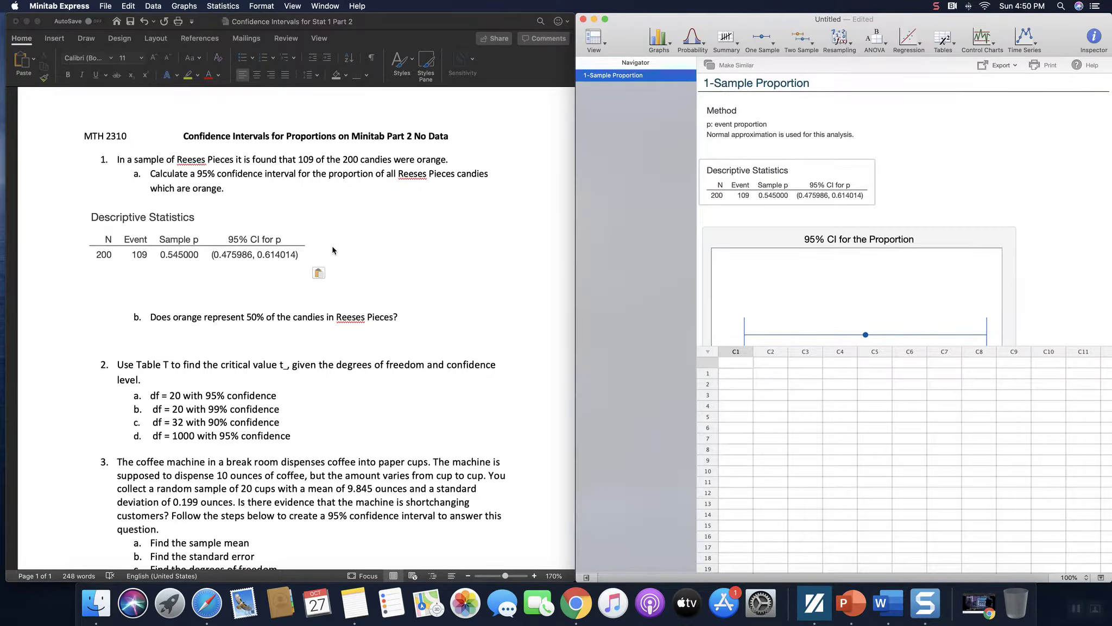
Remove a blank line below the table and answer 1b with "It is possibly the amount of orange candies since 50% is in the interval."
click(212, 286)
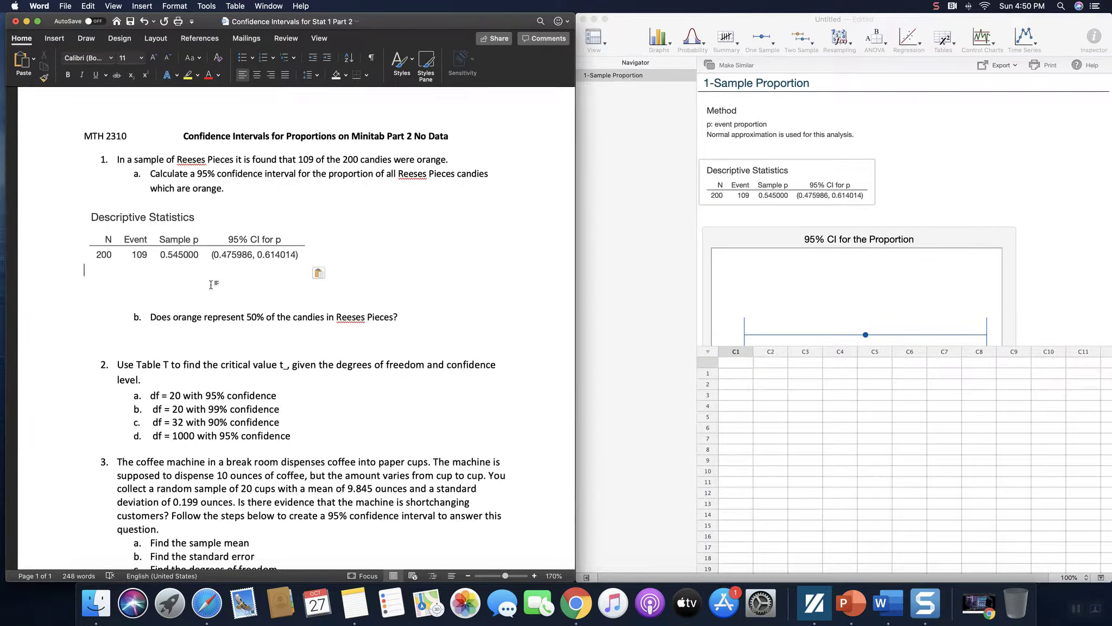
key(BackSpace)
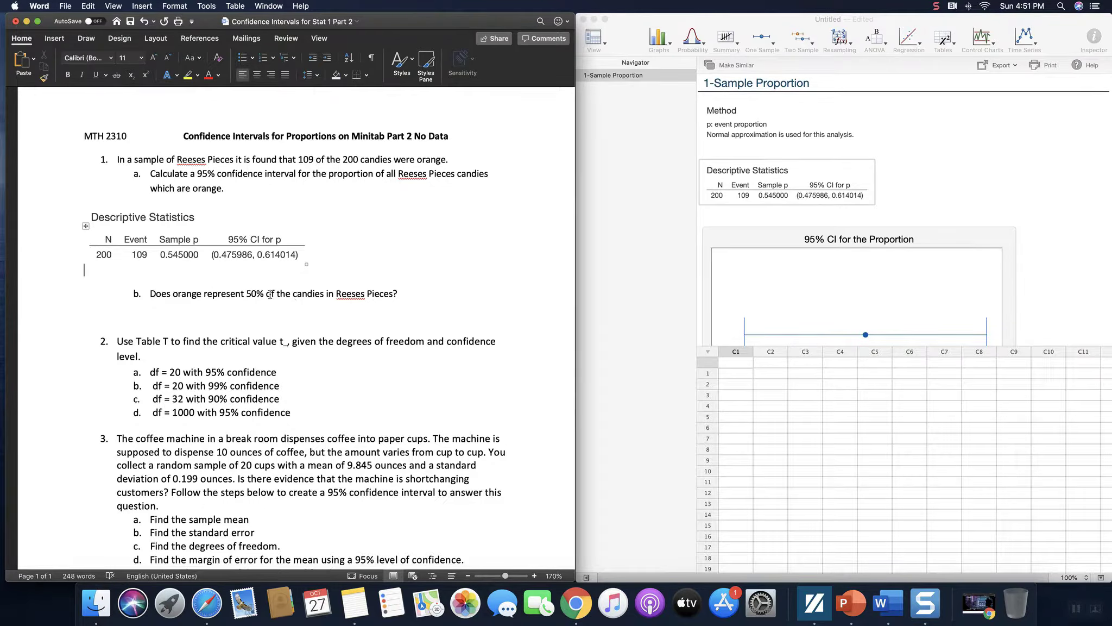
click(163, 319)
text(It is p)
text(ossibl)
text(y the )
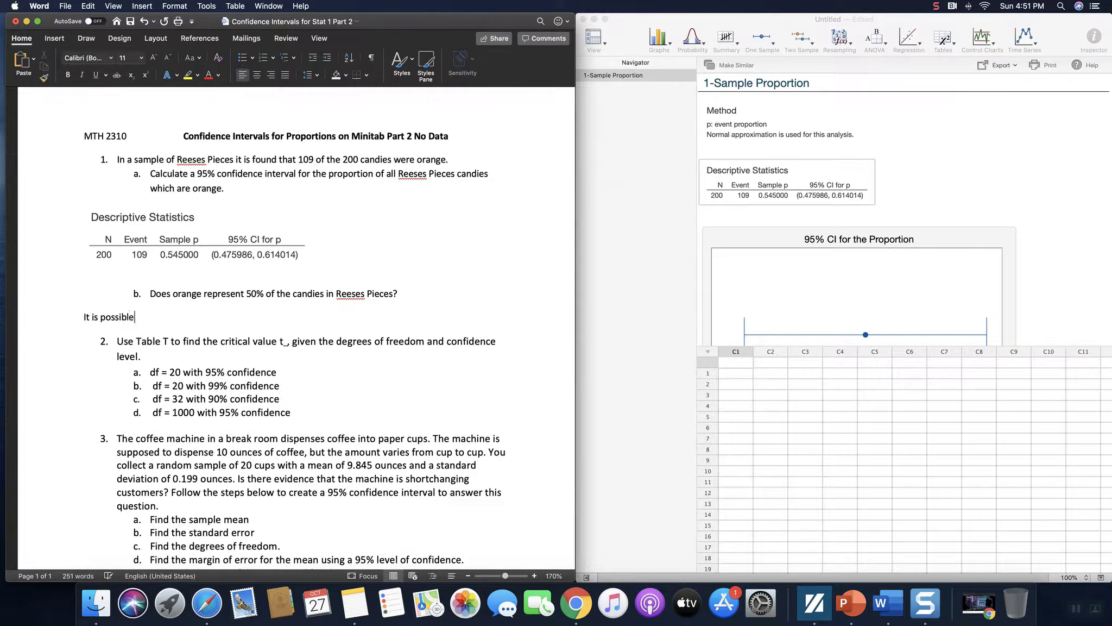
text(amount of or)
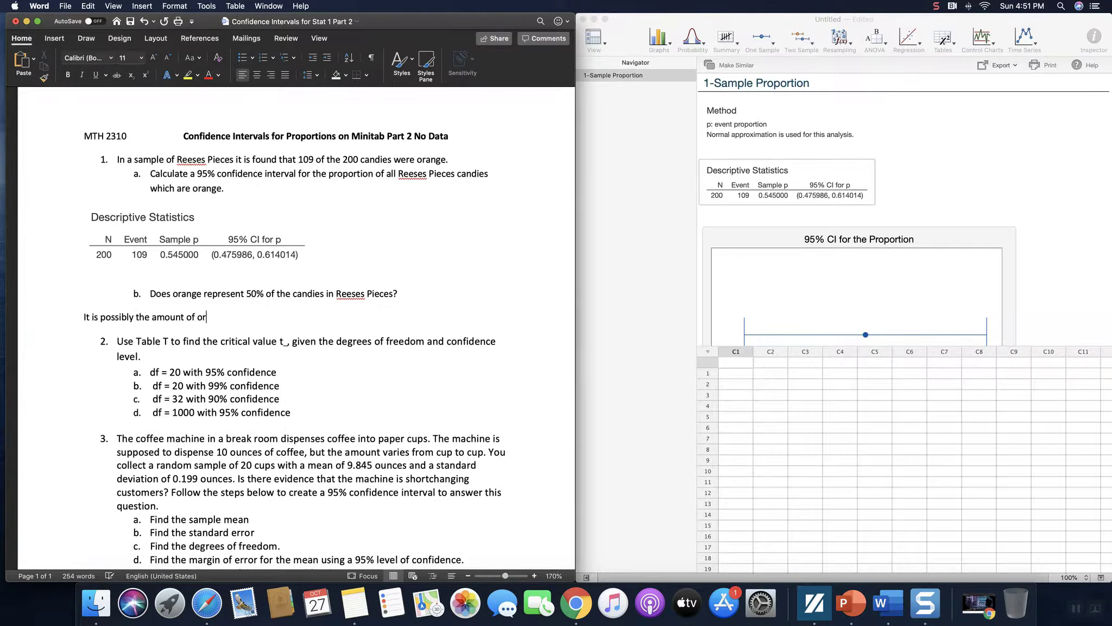
text(ange candies since 50% ins)
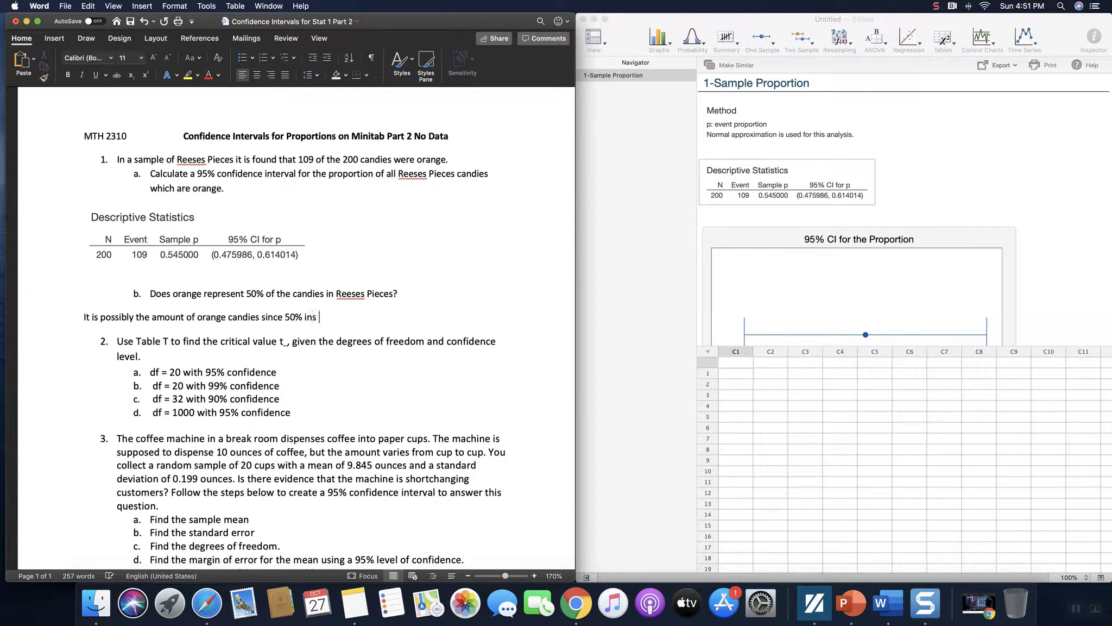
key(BackSpace)
key(BackSpace)
text(s in the interval.)
Switch to Minitab Express and start a distribution plot that displays probability, with t as the distribution
scroll(422, 326, down, 2)
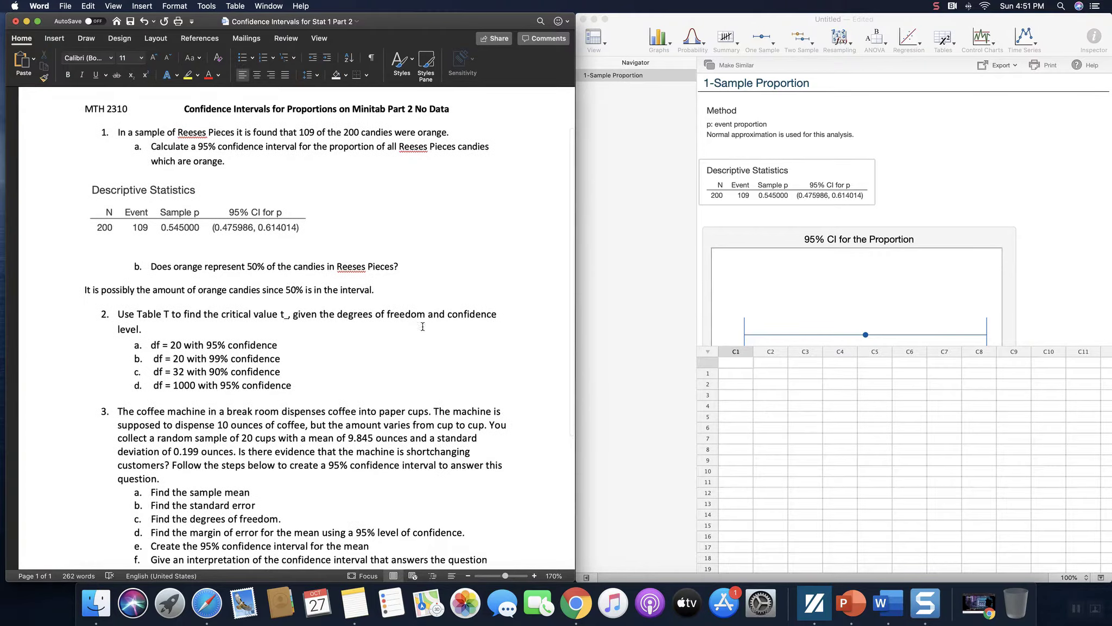
scroll(386, 313, down, 4)
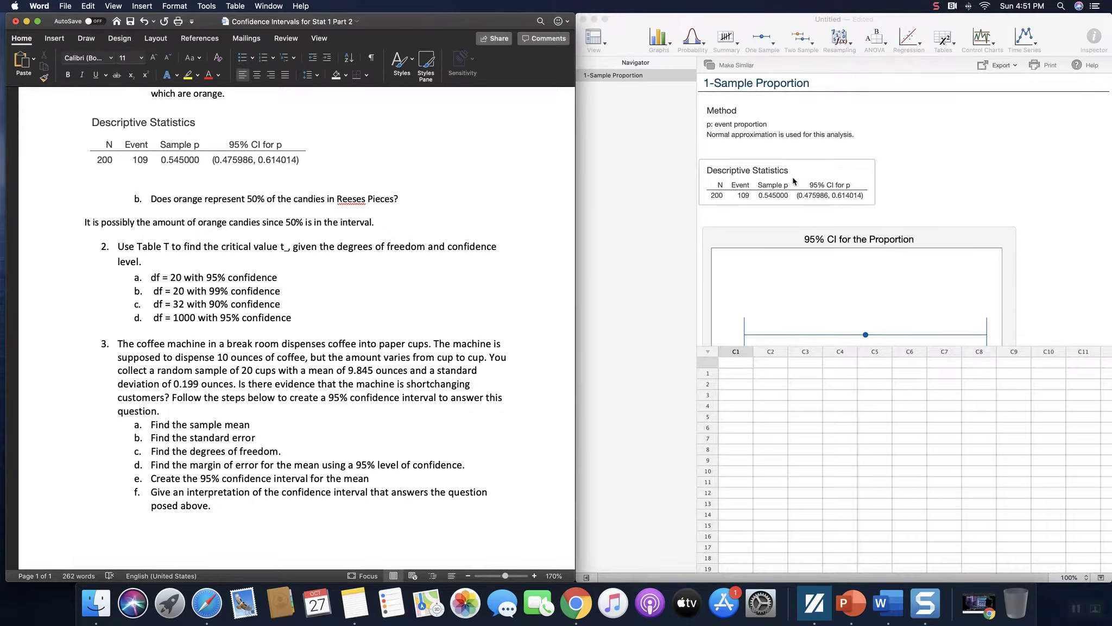
click(882, 136)
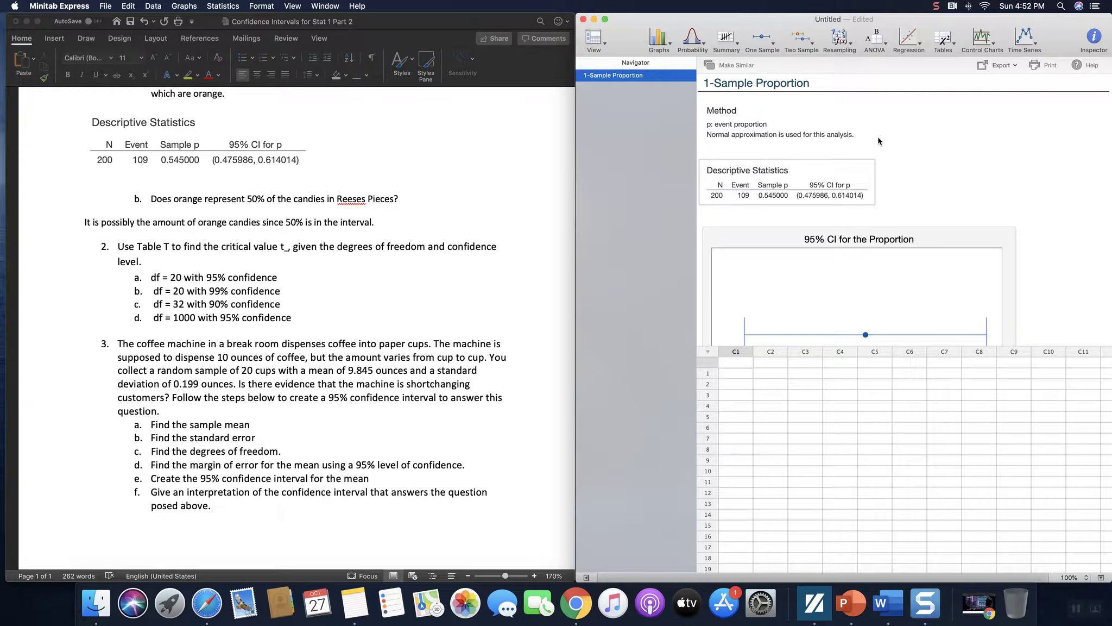
click(700, 45)
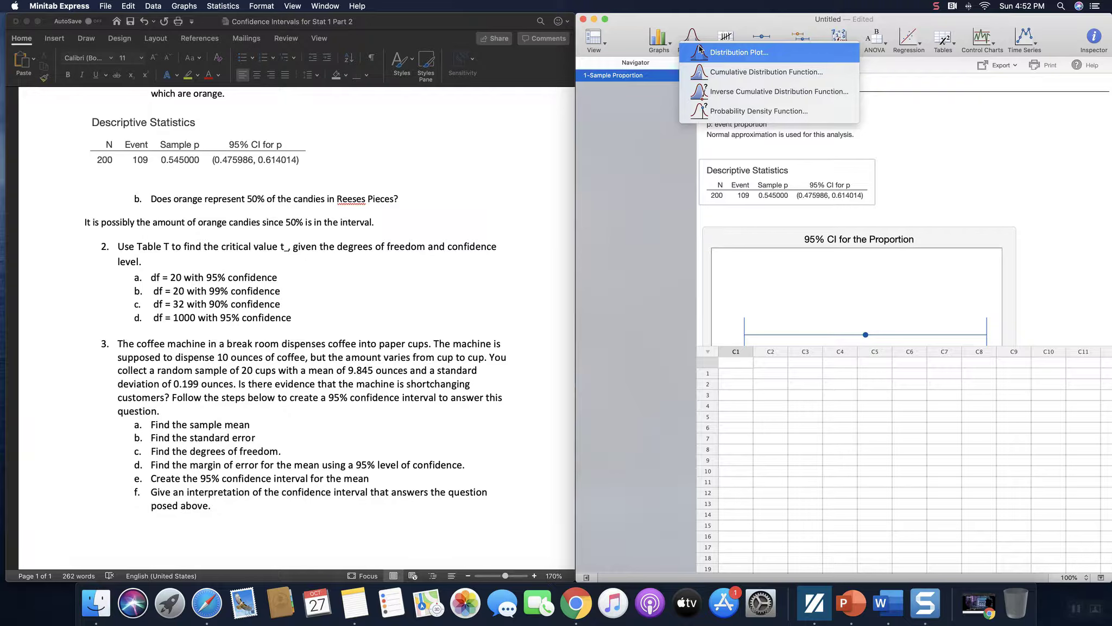
click(727, 53)
key(Escape)
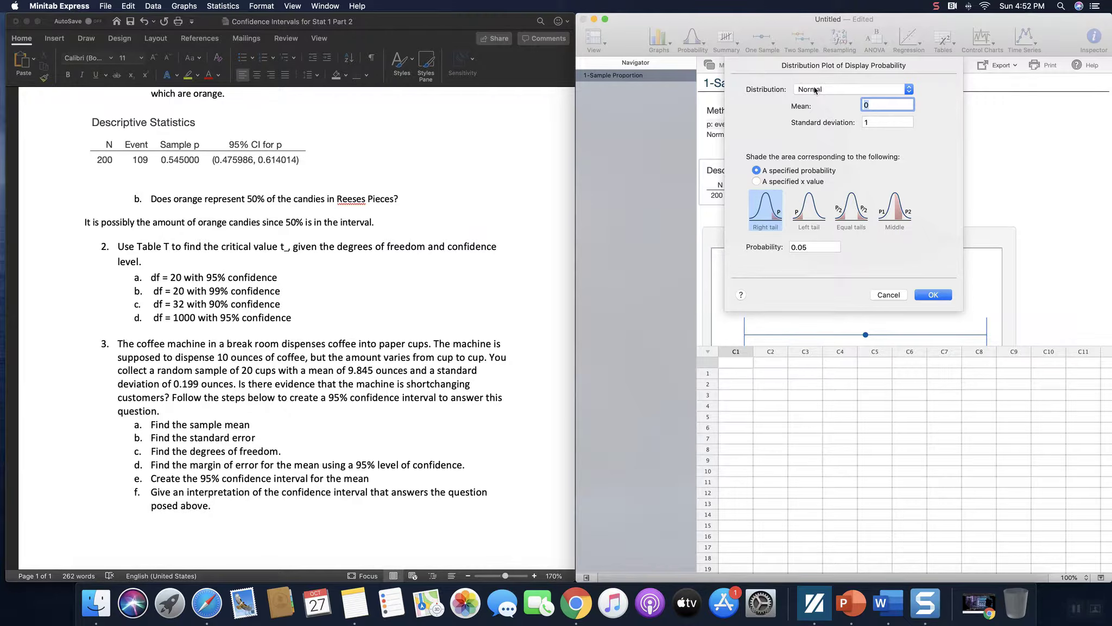
click(902, 91)
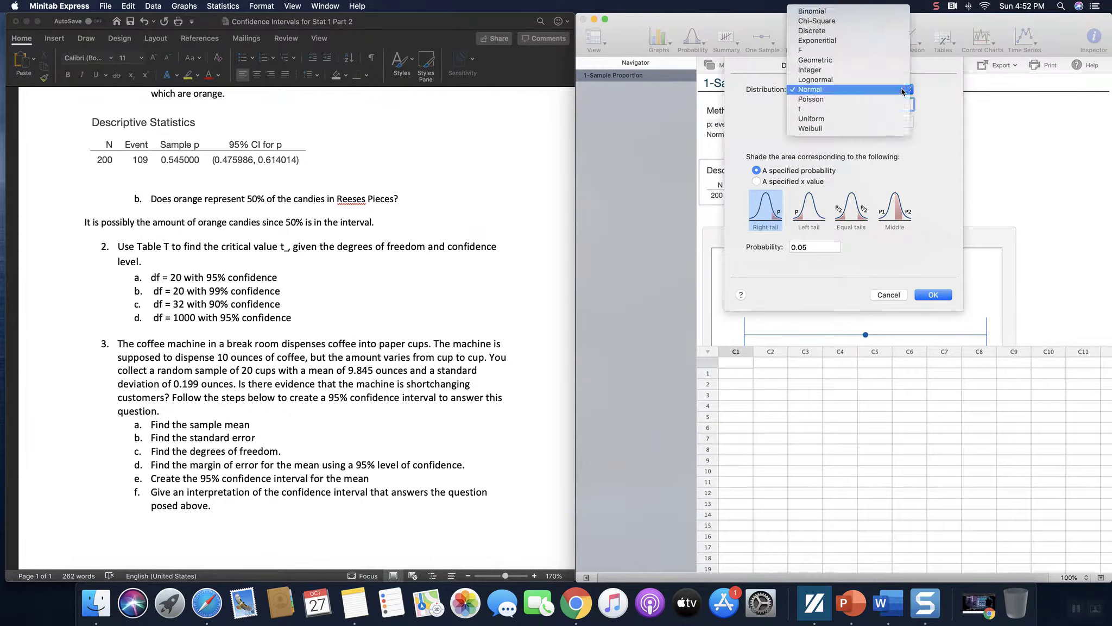
click(801, 110)
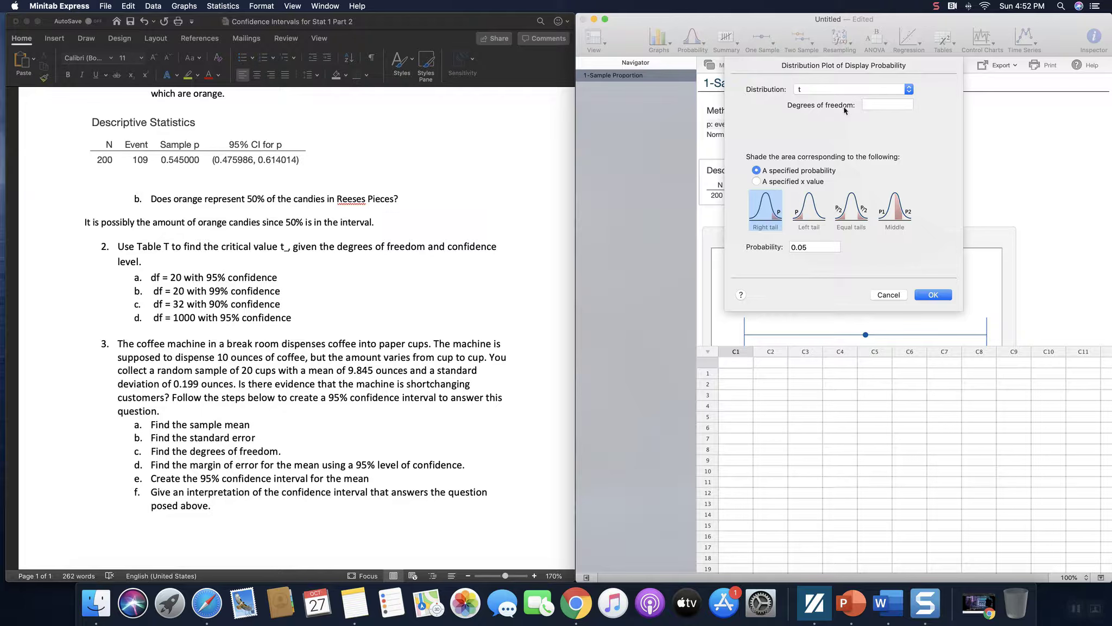
Set 20 degrees of freedom, shade equal tails with probability 0.05, and generate the t distribution plot
click(882, 107)
text(20)
click(853, 211)
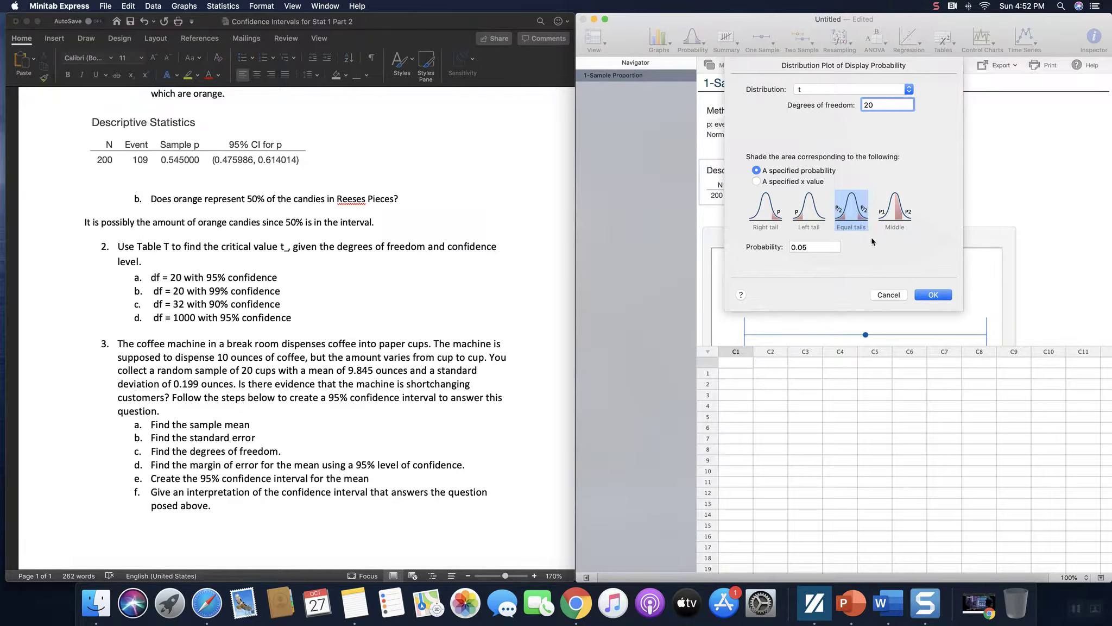
click(933, 294)
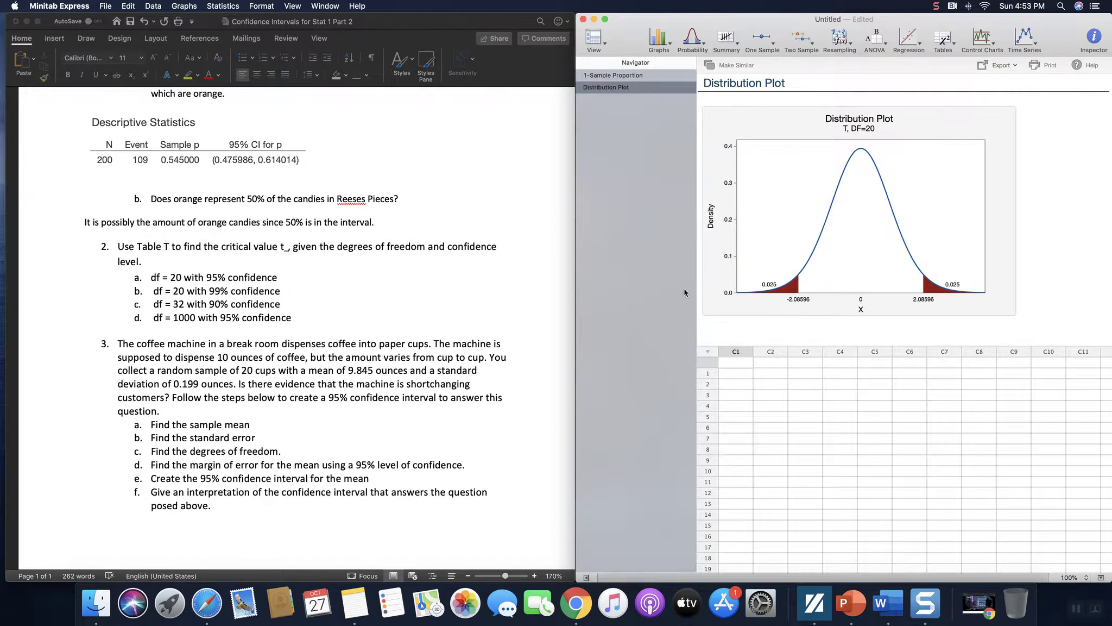
Switch to Word and answer question 2a with "t=2.08596" after the df = 20, 95% confidence line
click(284, 277)
click(284, 278)
text(t=)
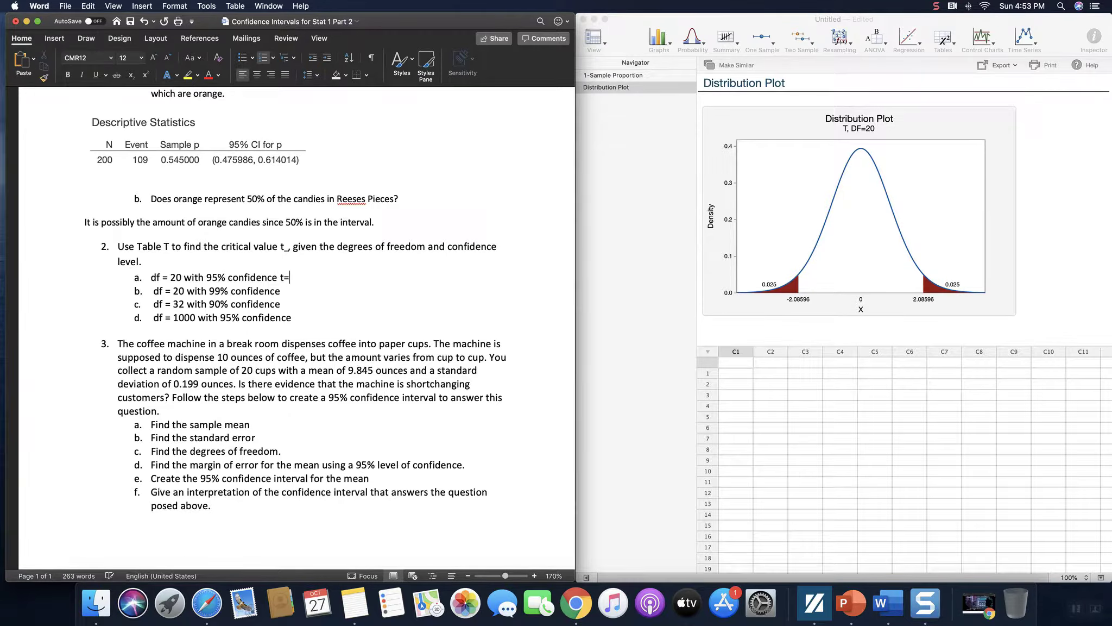
text(2.08596)
click(283, 291)
In Minitab Express, make a similar distribution plot with the equal-tails probability set to 0.01
click(713, 69)
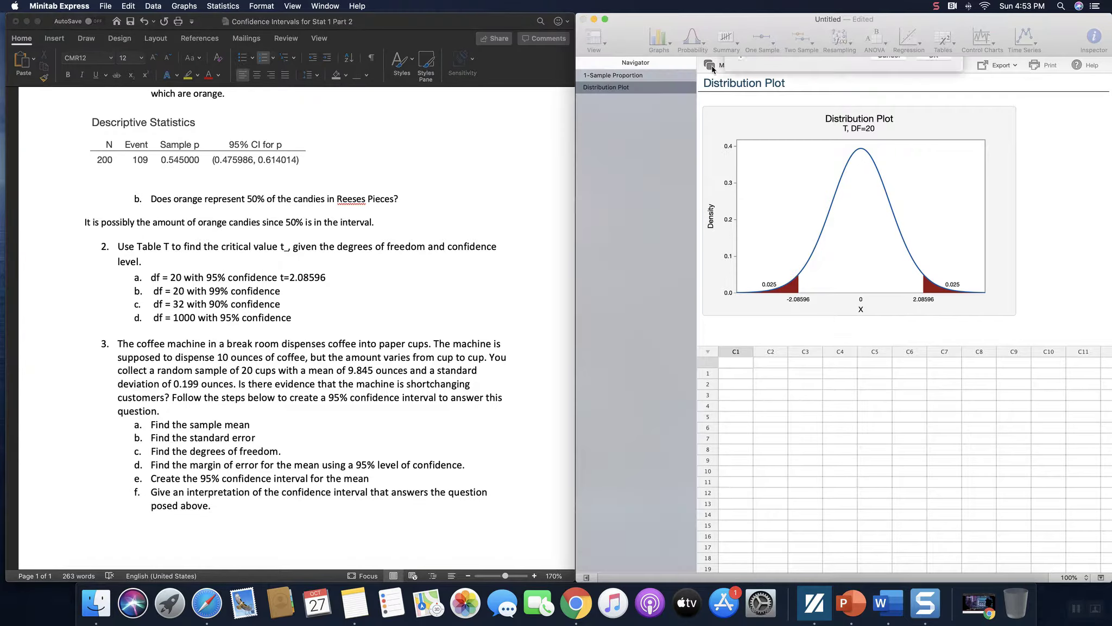
click(813, 247)
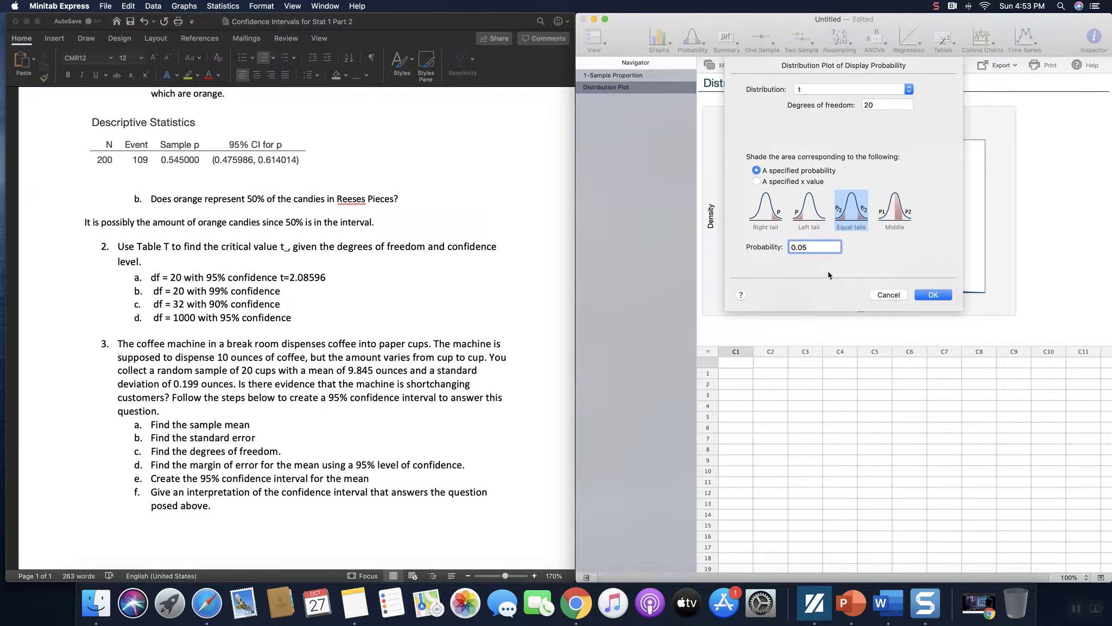
key(BackSpace)
text(1)
click(931, 296)
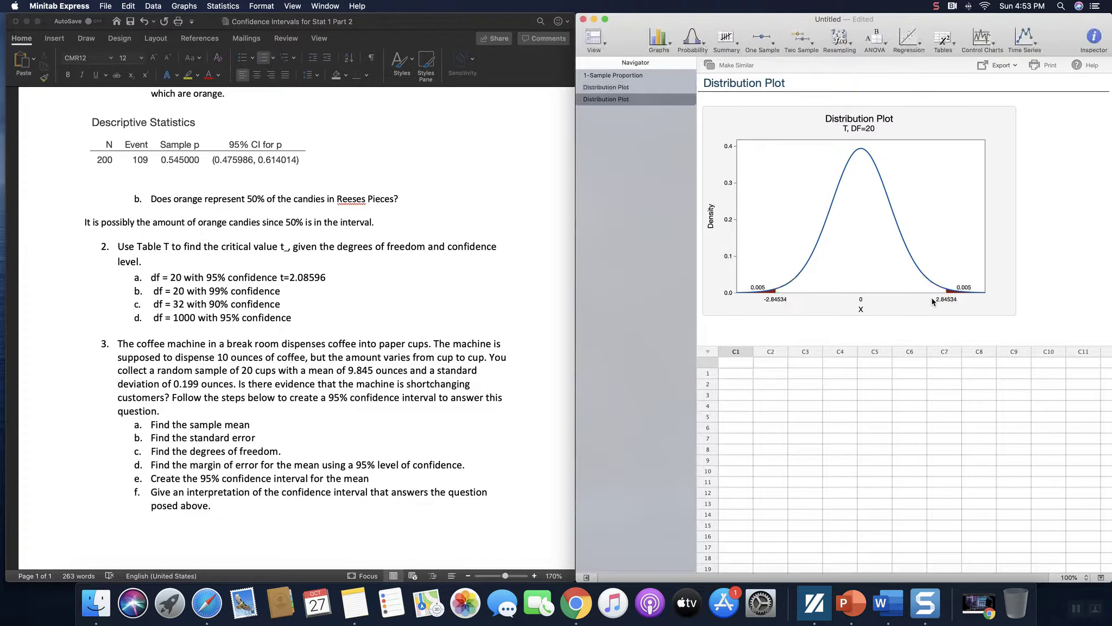
In Word, answer question 2b with "t=2.84534" and start the answer to 2c with "t="
click(304, 292)
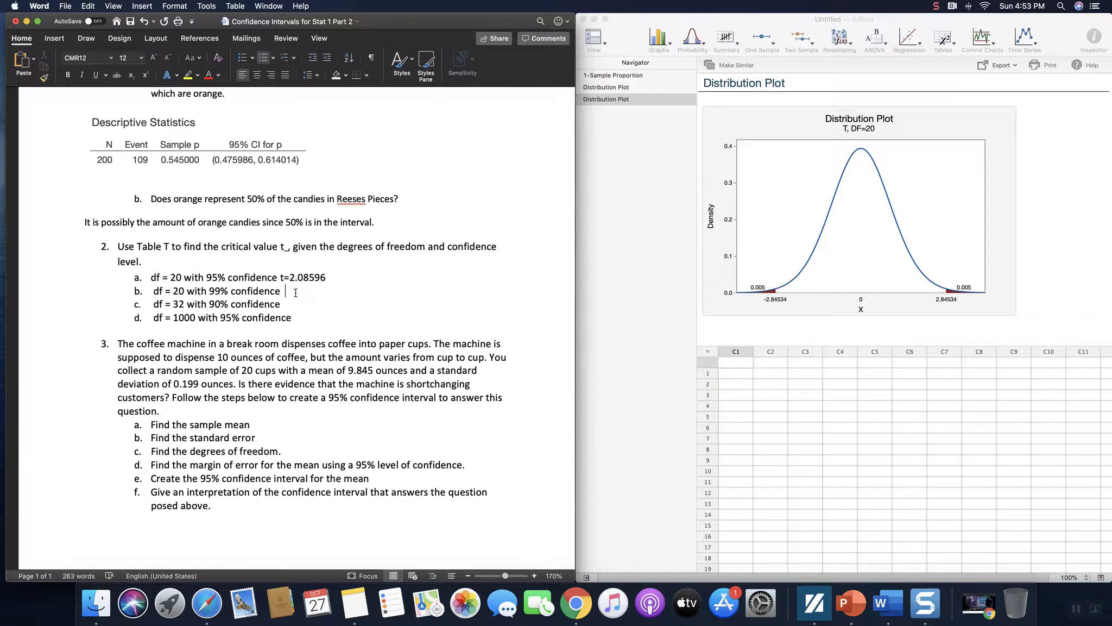
text(t=2.8454)
key(BackSpace)
text(34)
text(t=)
In Minitab Express, make a similar distribution plot with 32 degrees of freedom and probability 0.10
click(710, 66)
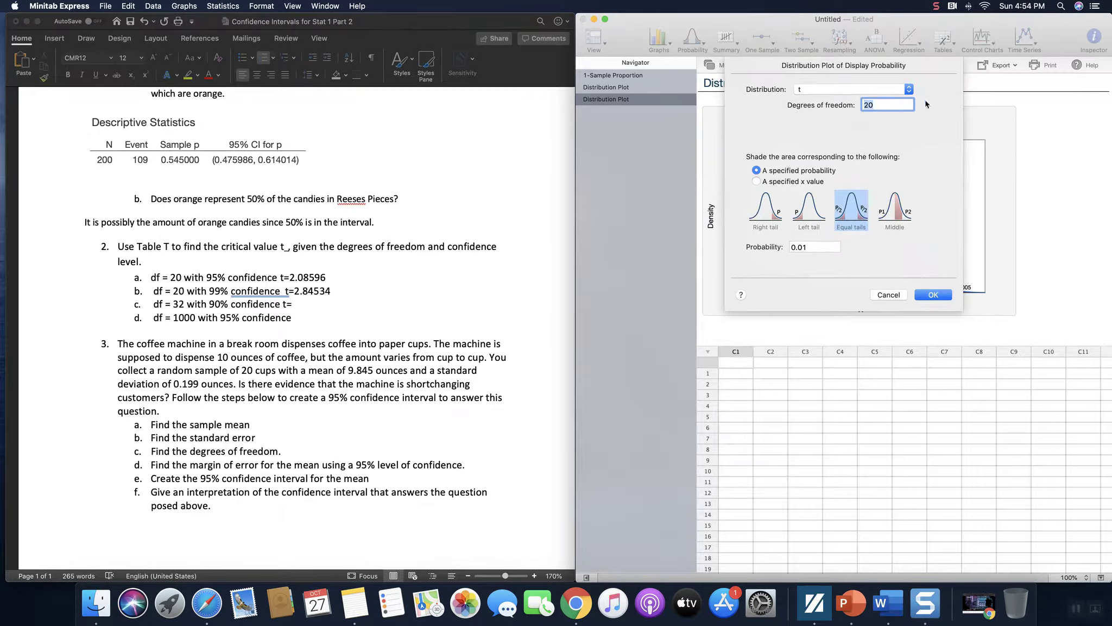
click(883, 104)
double_click(869, 106)
text(32)
click(817, 247)
key(BackSpace)
key(BackSpace)
text(10)
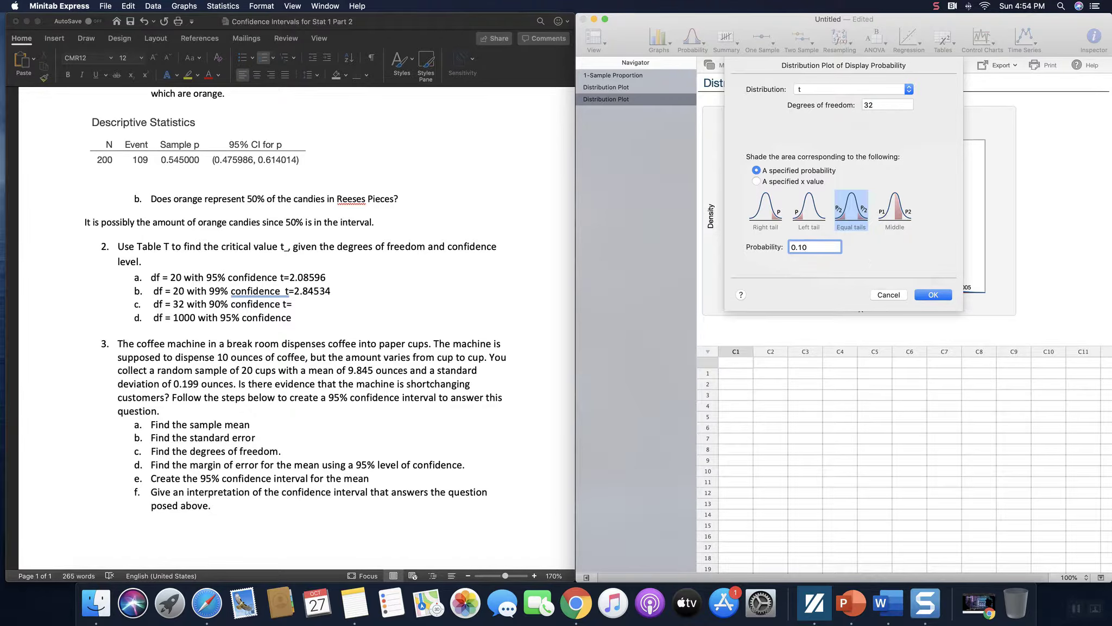
click(931, 295)
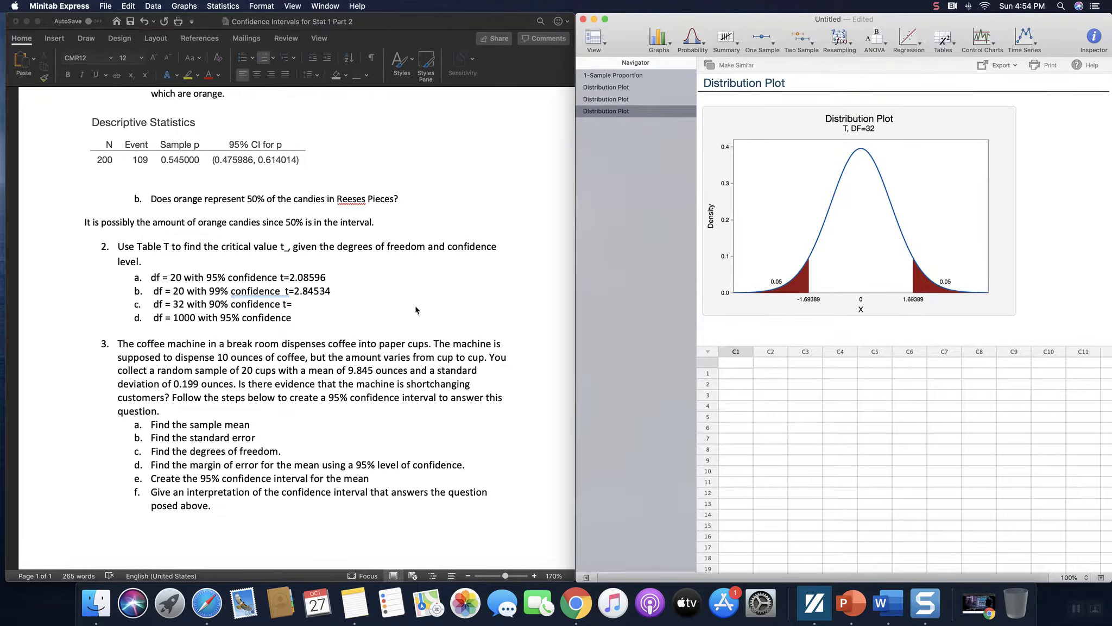
In Word, complete the 2c answer with 1.69389 and start the answer to 2d with "t="
click(299, 304)
text(1.)
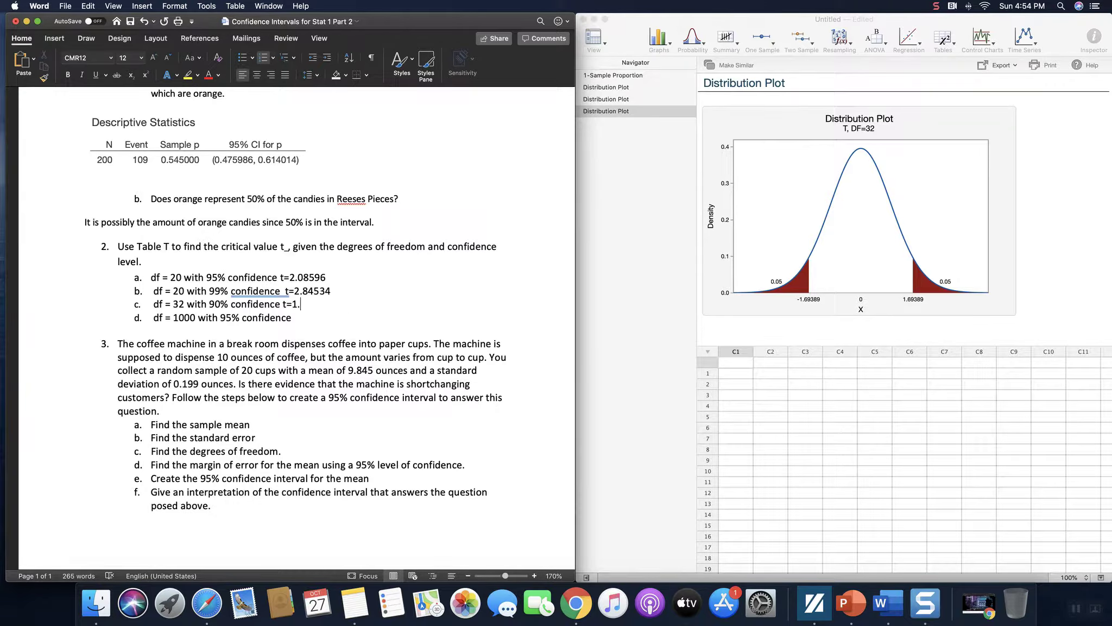
text(69389)
click(313, 320)
text(t=)
In Minitab Express, make a similar distribution plot with 1000 degrees of freedom and probability 0.05
click(709, 66)
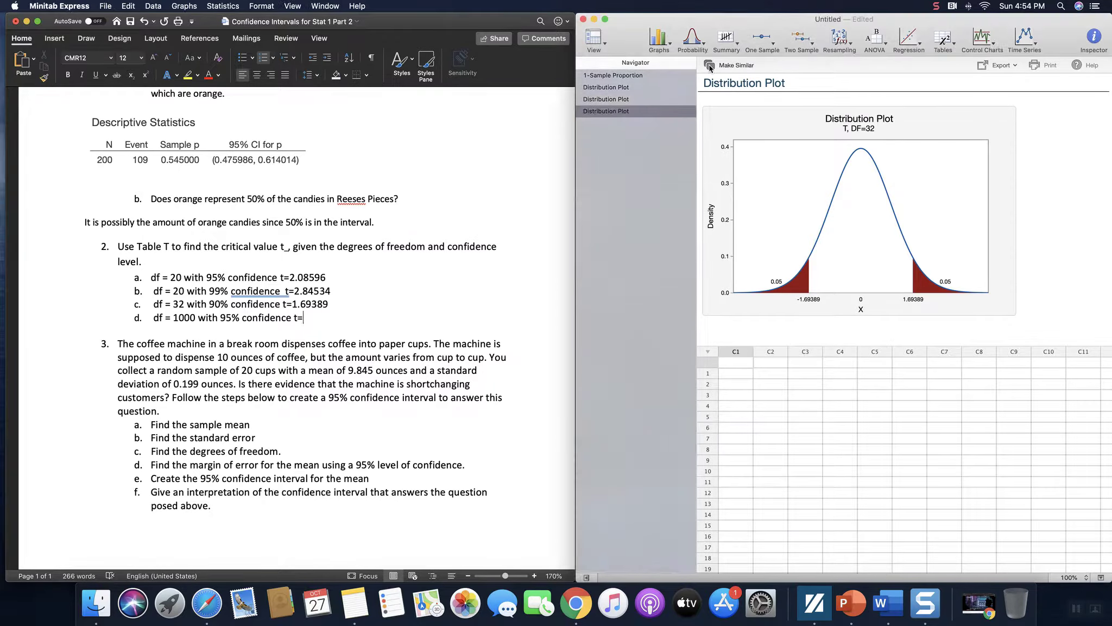
click(710, 66)
click(885, 107)
drag(886, 107, 857, 110)
text(1000)
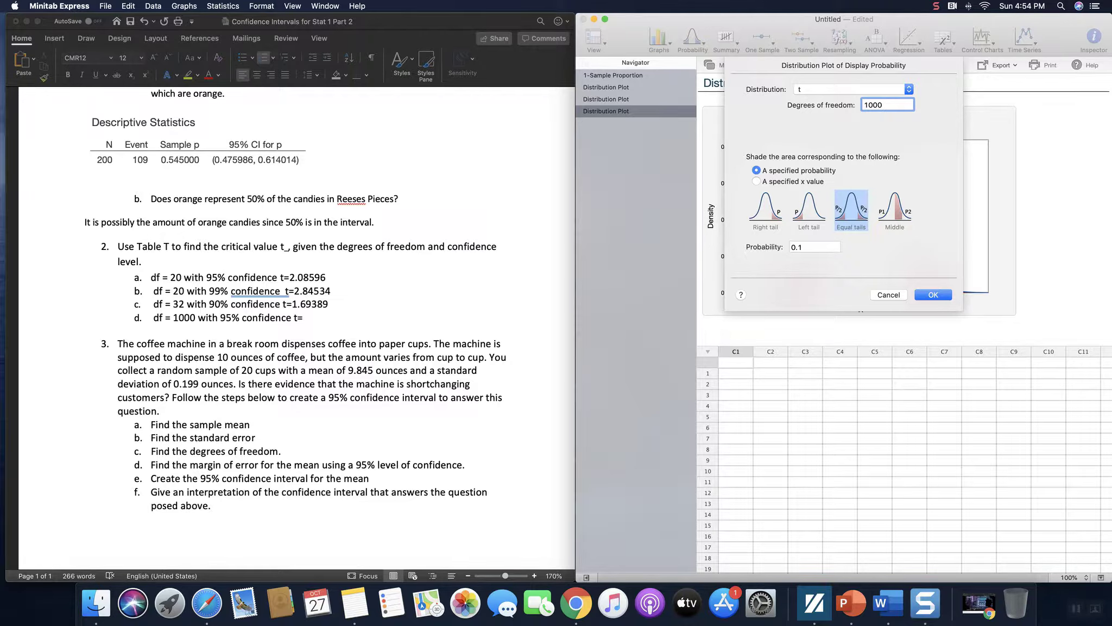
click(828, 244)
key(BackSpace)
text(05)
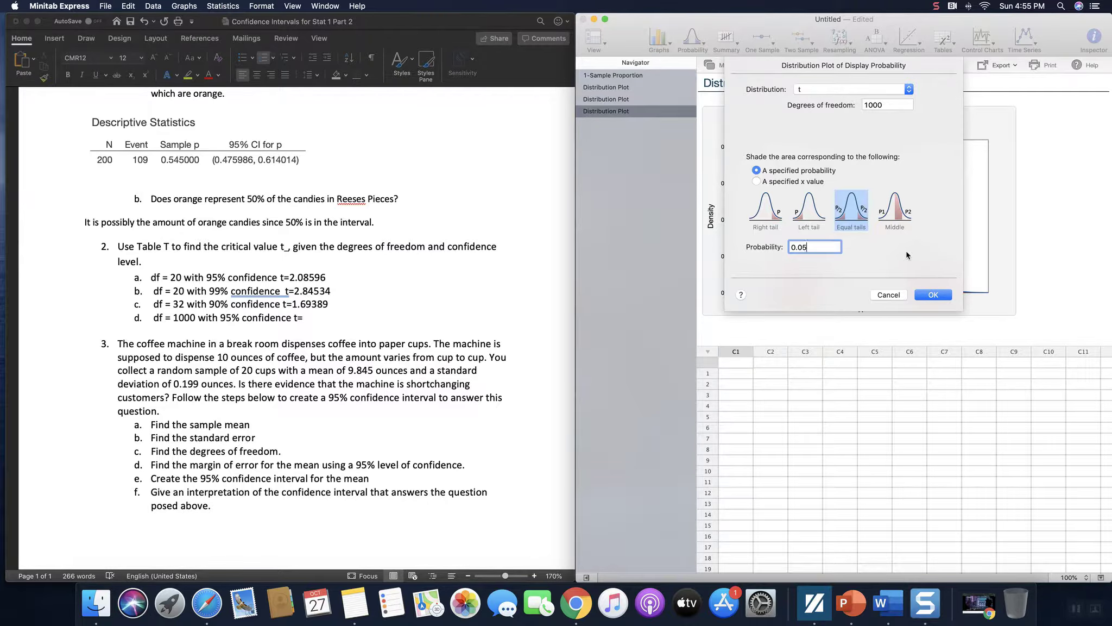
key(Return)
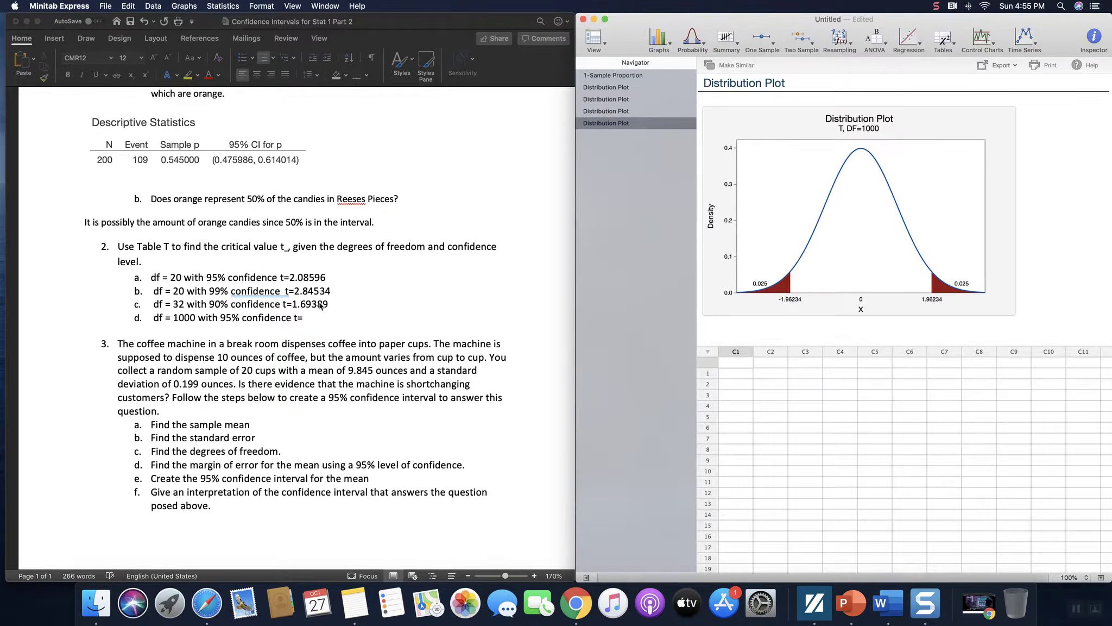
In Word, complete the 2d answer for df = 1000 with the critical value 1.96234
click(313, 317)
text(1.96)
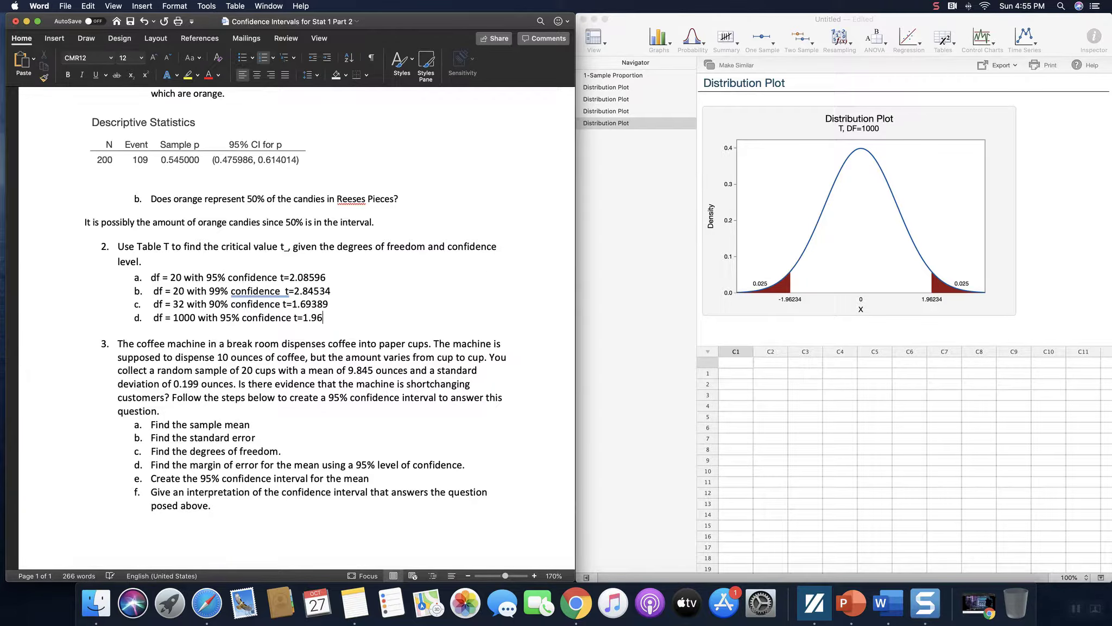
text(234)
Insert unnumbered blank answer lines below parts a and b of question 3, leaving extra space under b
scroll(419, 314, down, 5)
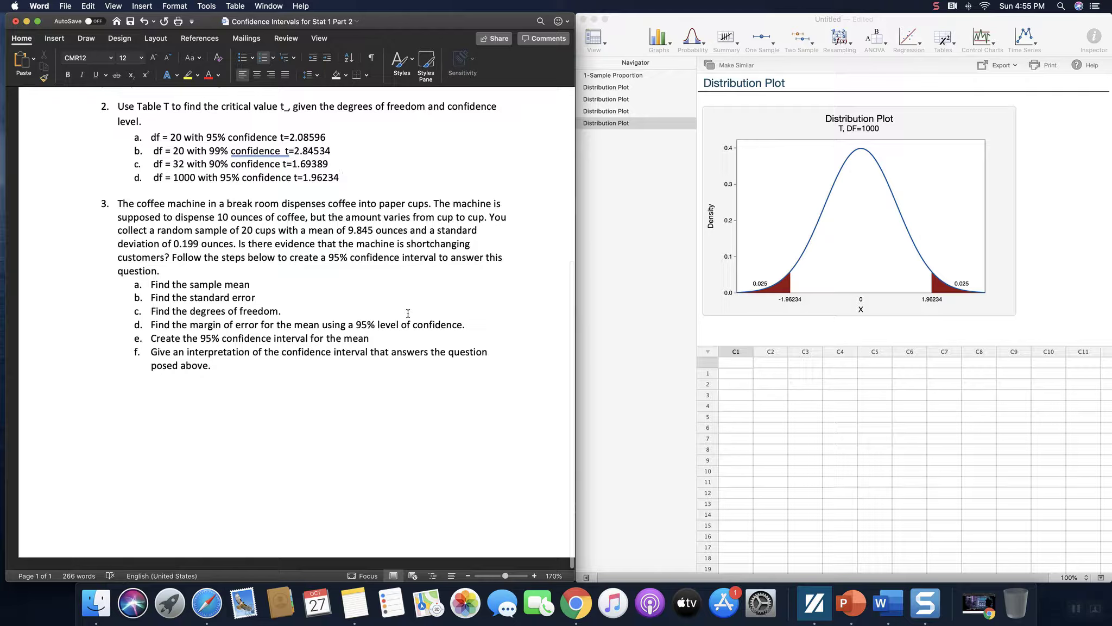
click(261, 284)
key(Return)
key(BackSpace)
click(274, 309)
key(Return)
key(BackSpace)
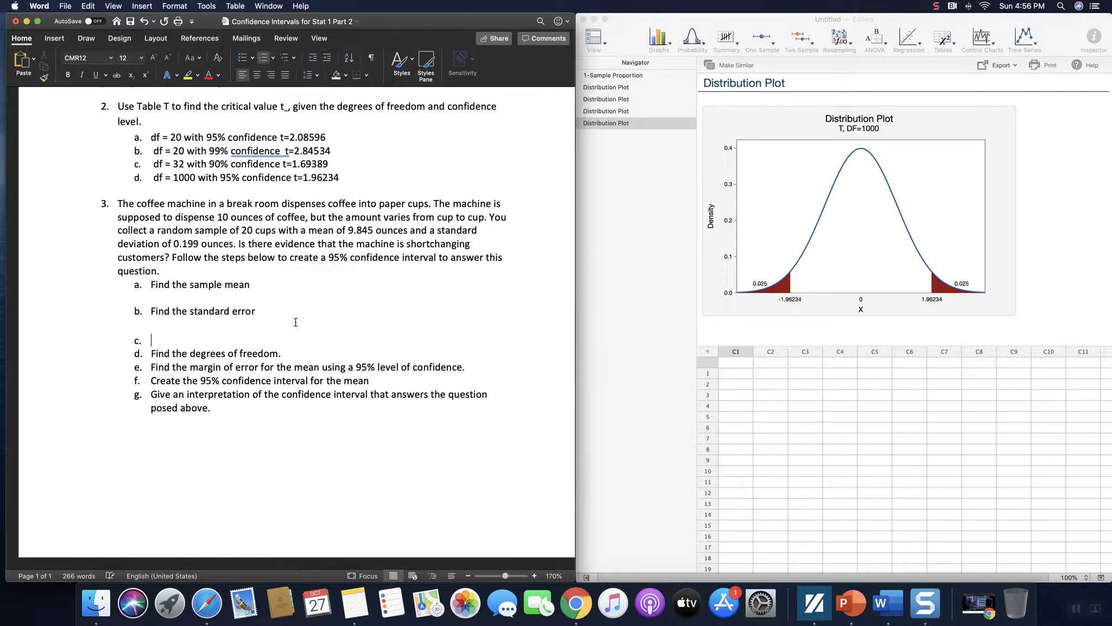
key(Return)
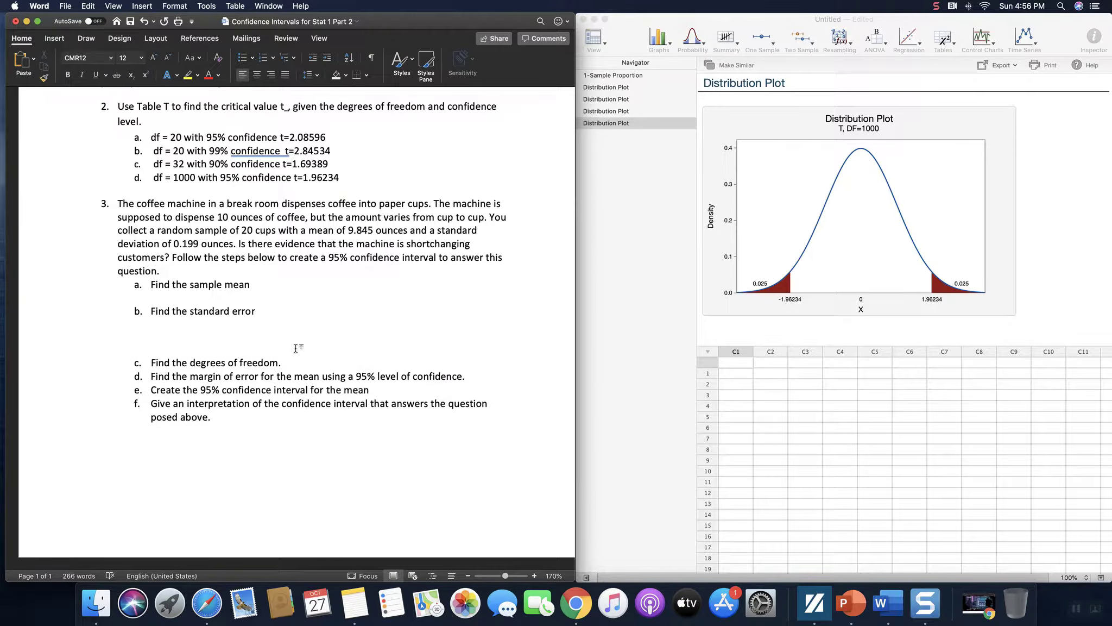
Insert unnumbered blank answer lines below parts c, d and e of question 3, with extra space under d
click(311, 365)
key(Return)
key(BackSpace)
click(457, 392)
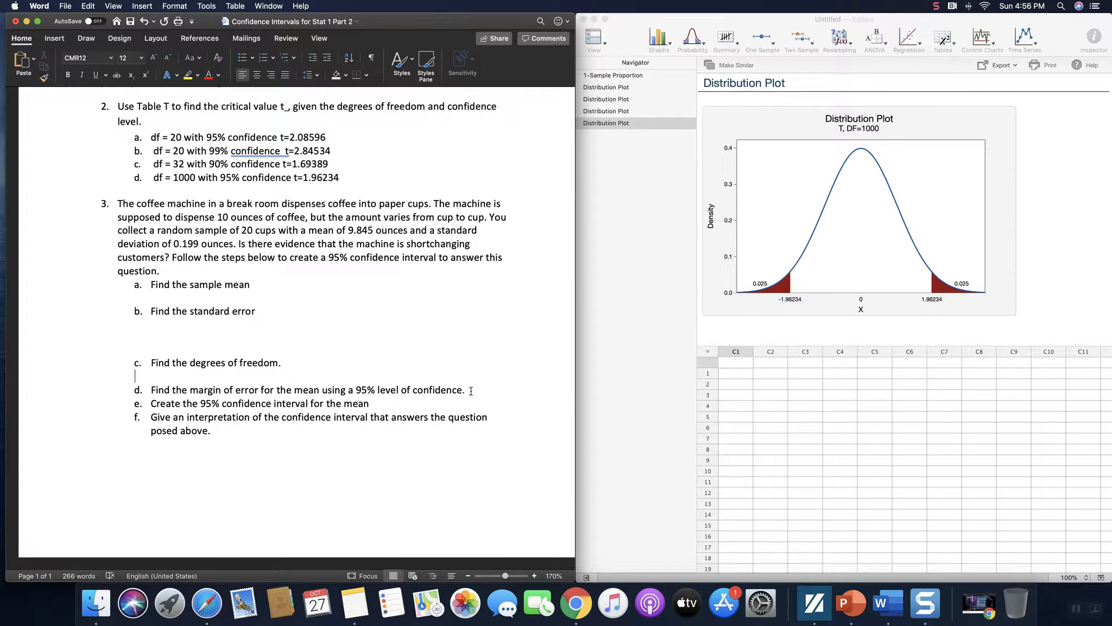
key(Return)
key(BackSpace)
key(Return)
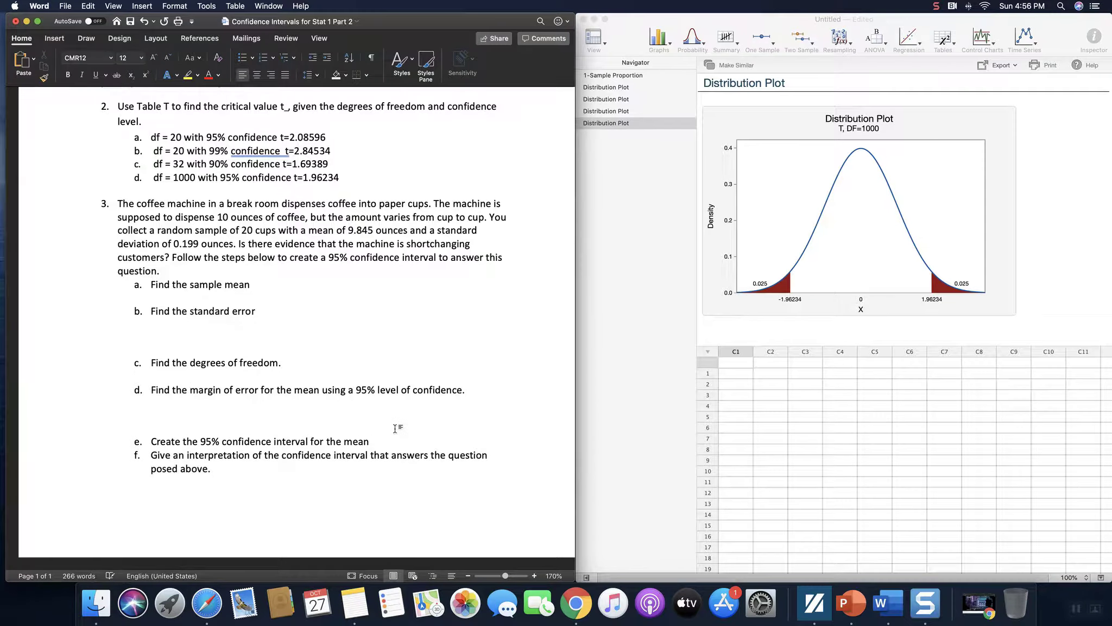
click(389, 442)
key(Return)
key(BackSpace)
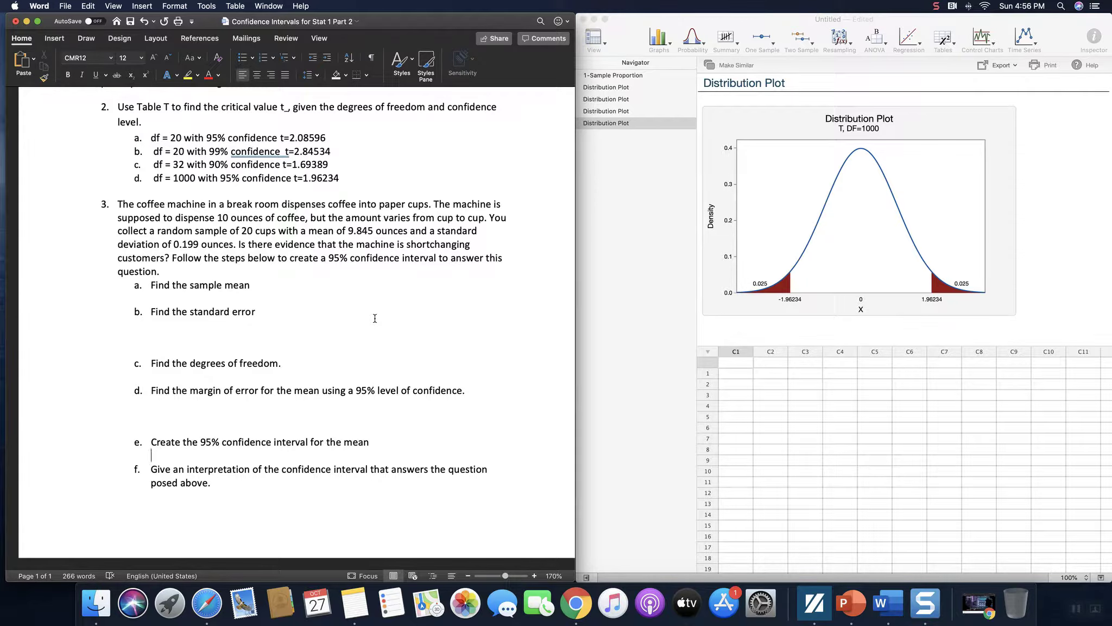
Enter 9.845 as the sample mean under 3a and "0.199/sqrt(20)=" as the standard error calculation under 3b
click(206, 301)
text(9.845)
key(Down)
key(Down)
key(Return)
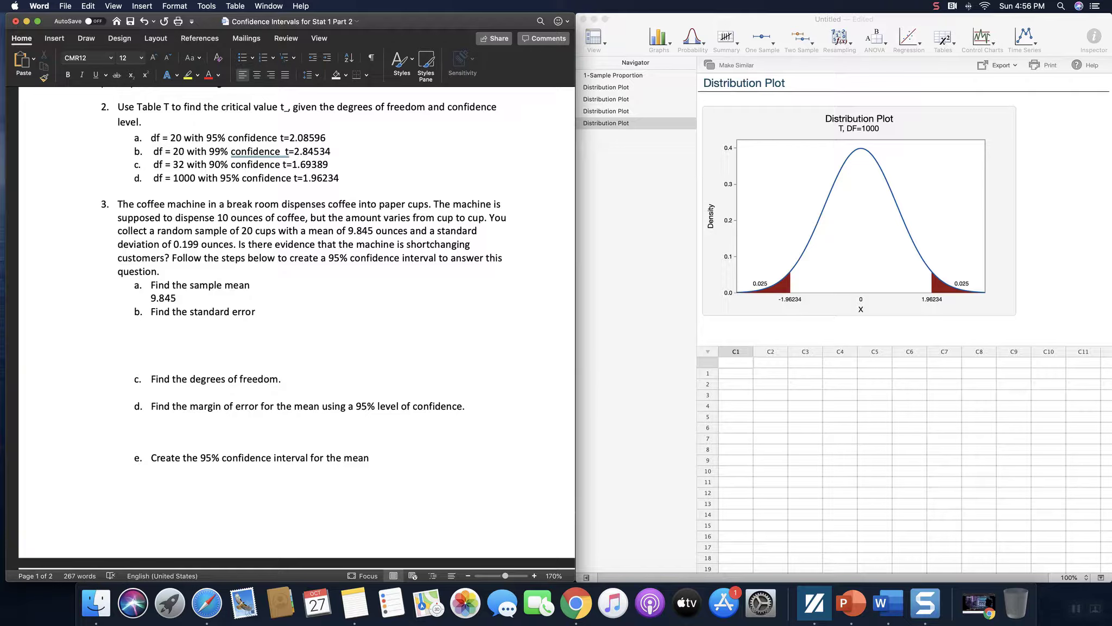
scroll(229, 338, up, 2)
scroll(228, 338, down, 3)
key(Up)
text(0.)
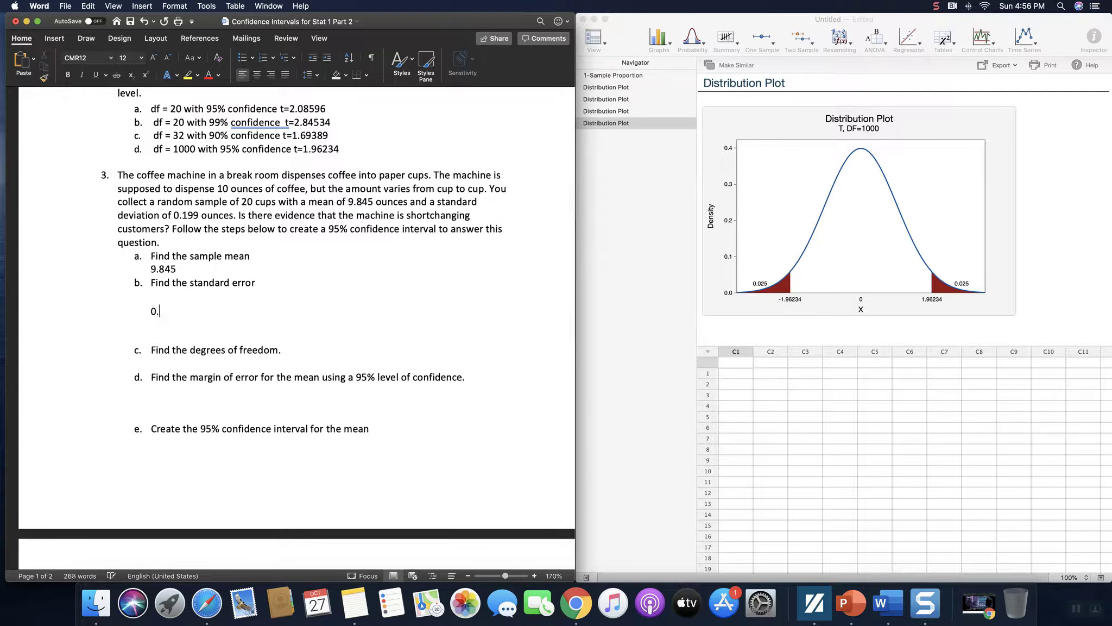
text(199/sqrt(20)=)
click(704, 47)
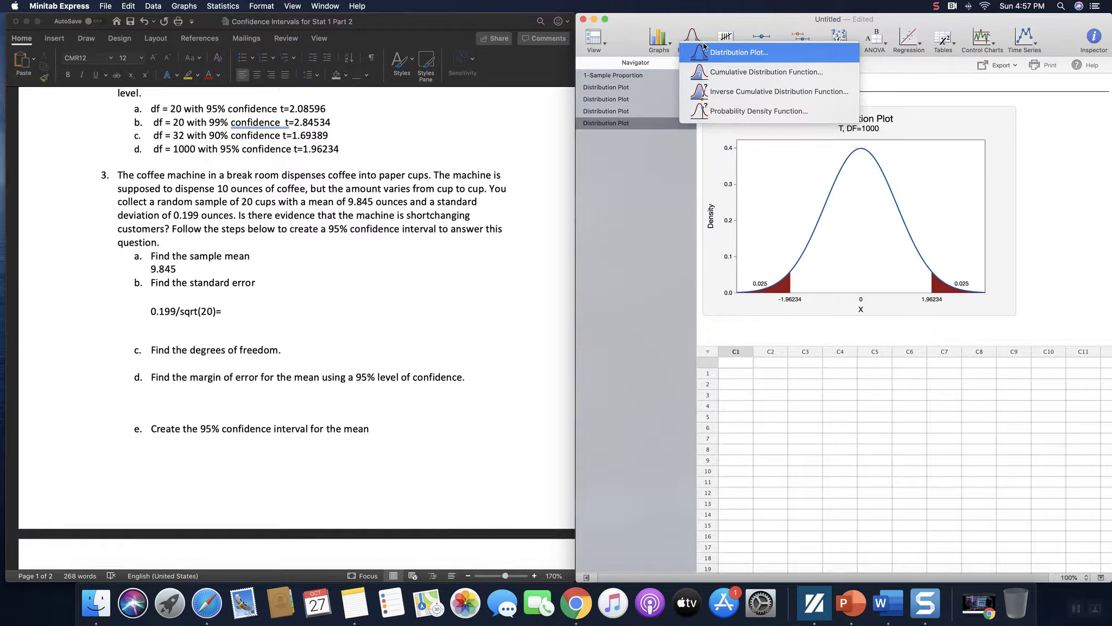
click(1027, 173)
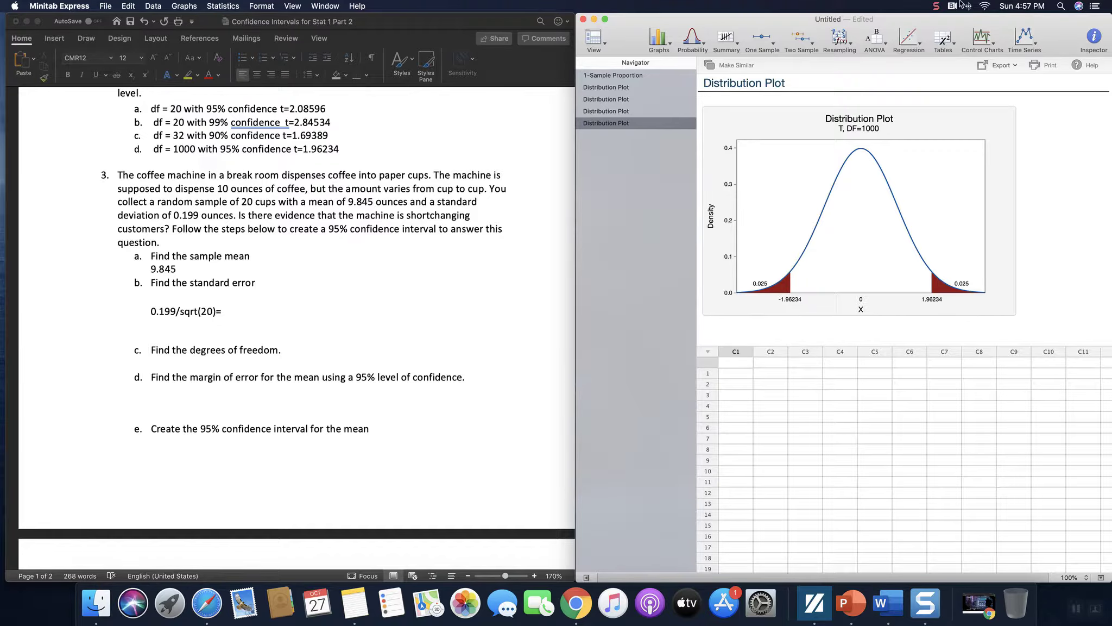
click(937, 9)
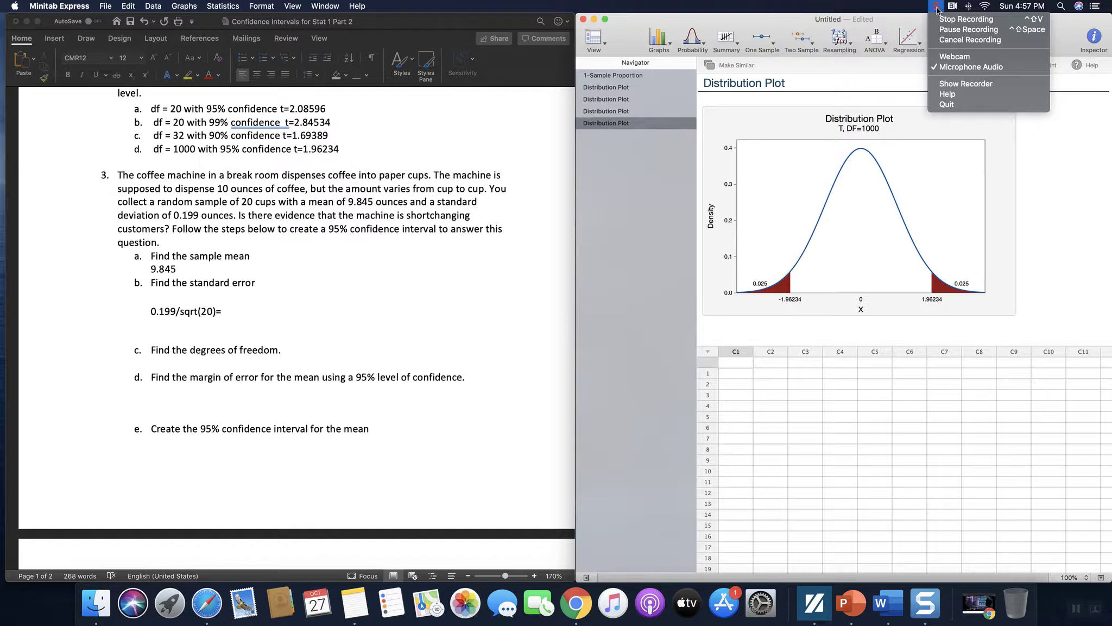
click(943, 31)
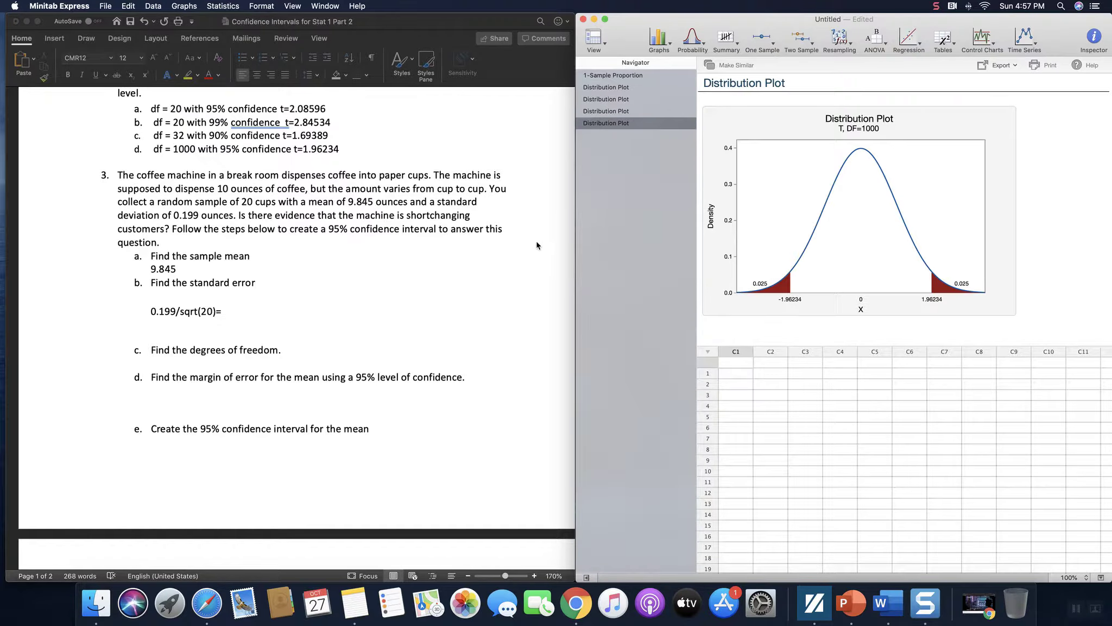
In Word, complete the 3b standard error calculation with the result 0.044977
click(229, 312)
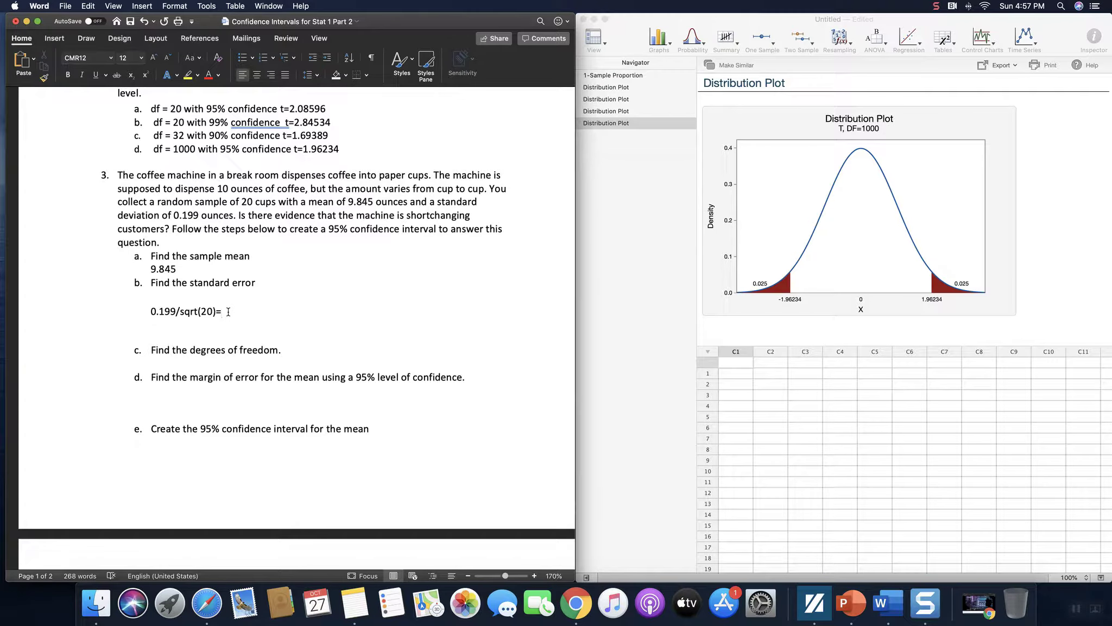
text(0.044977)
In Minitab Express, set up a 1-Sample t on summarized data with sample size 20, mean 9.845 and standard deviation 0.199
click(773, 46)
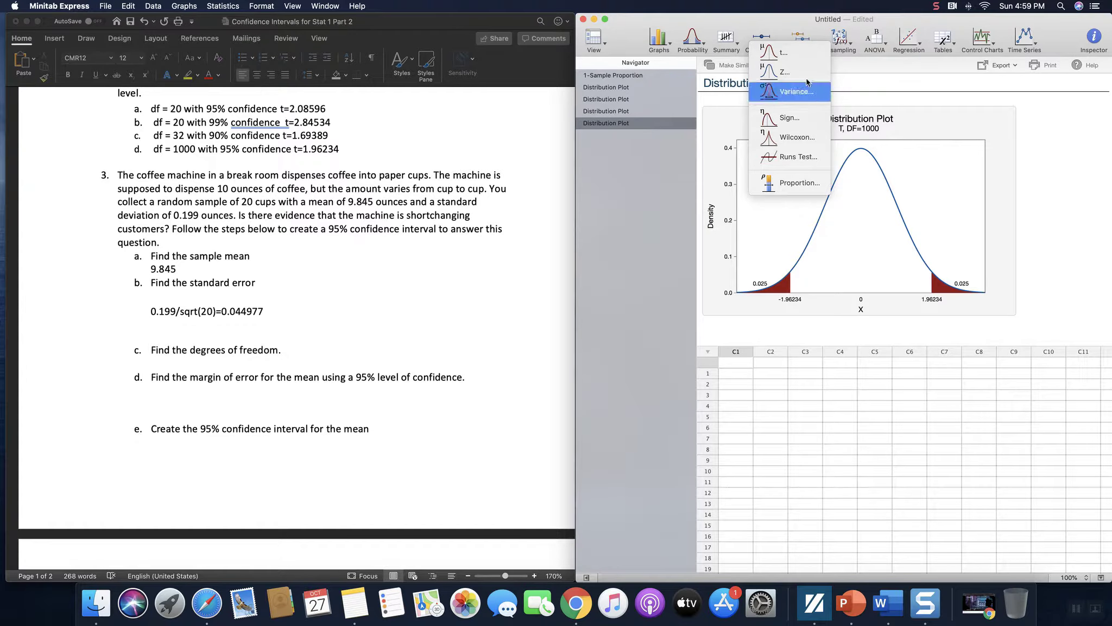
click(796, 55)
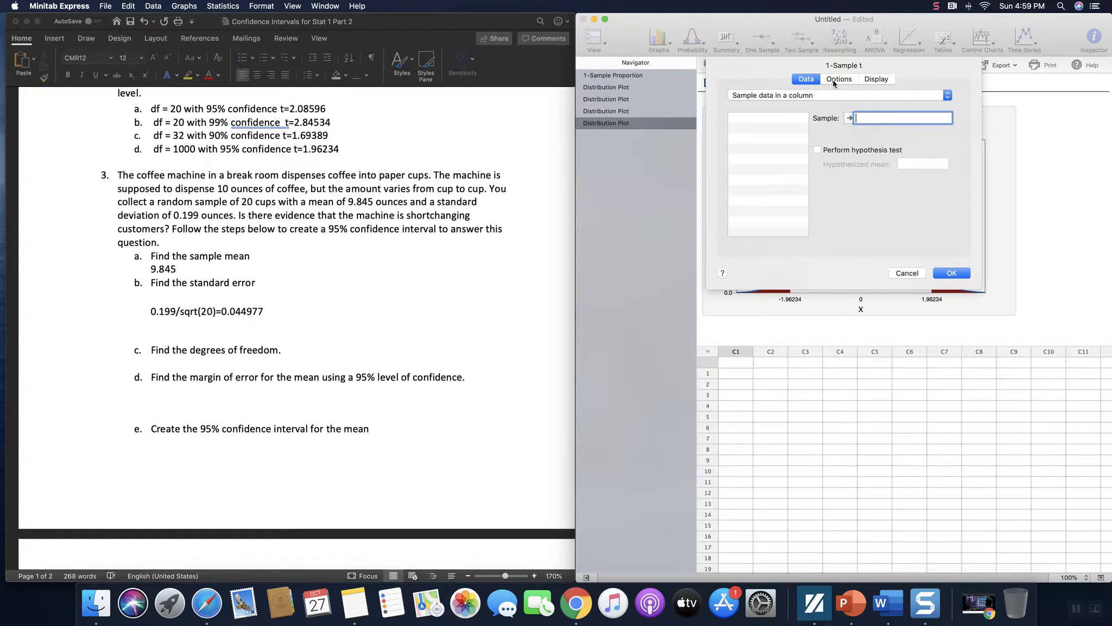
click(762, 101)
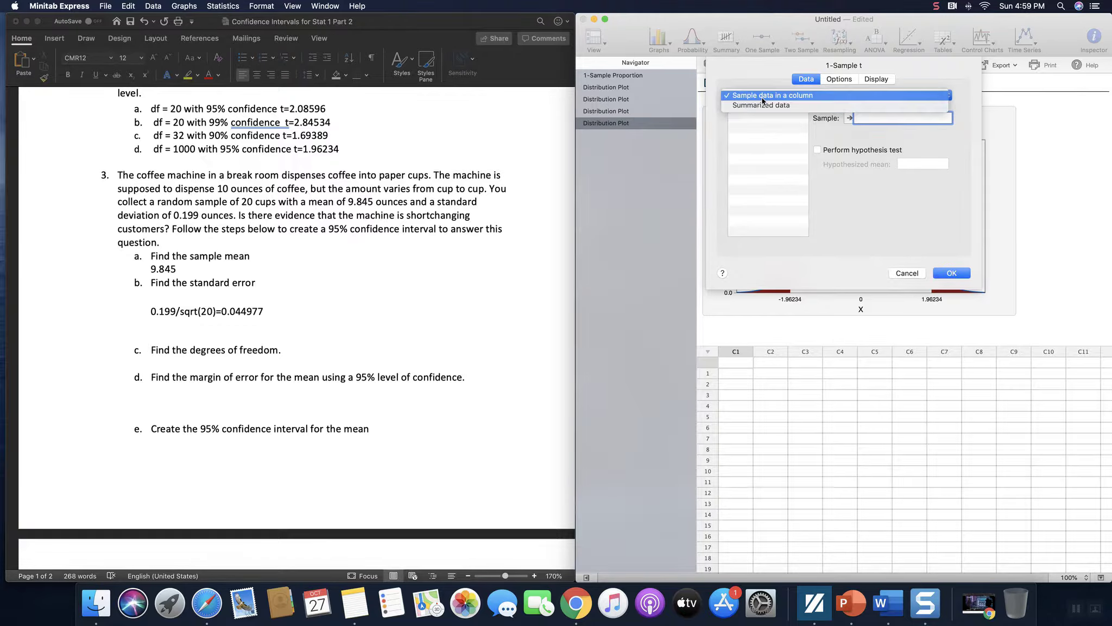
click(763, 106)
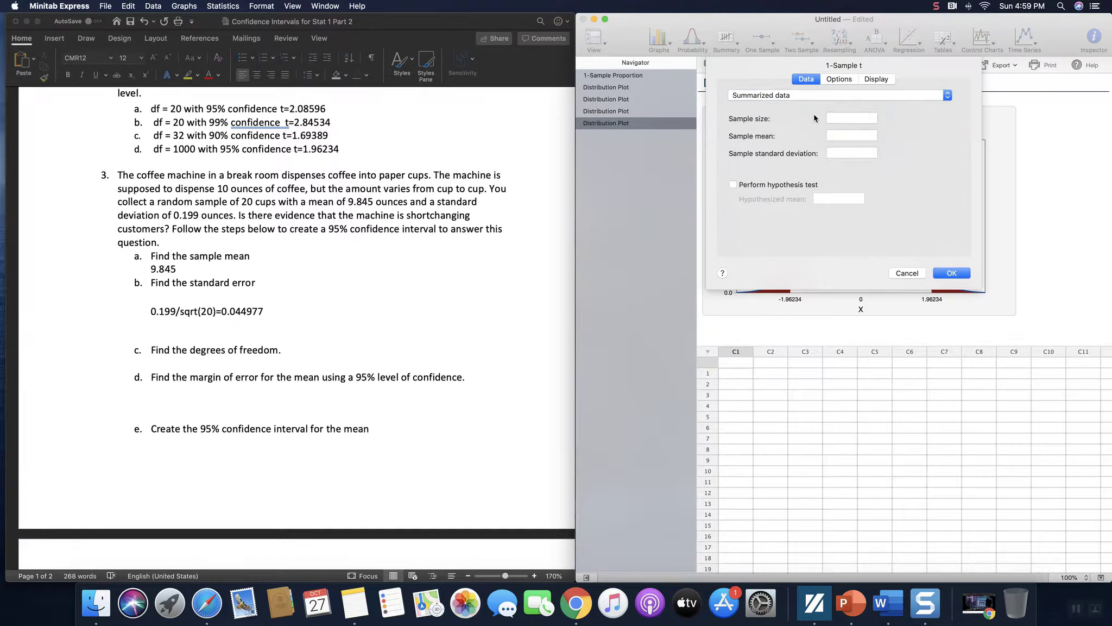
click(839, 120)
text(20)
key(Tab)
text(9.845)
key(Tab)
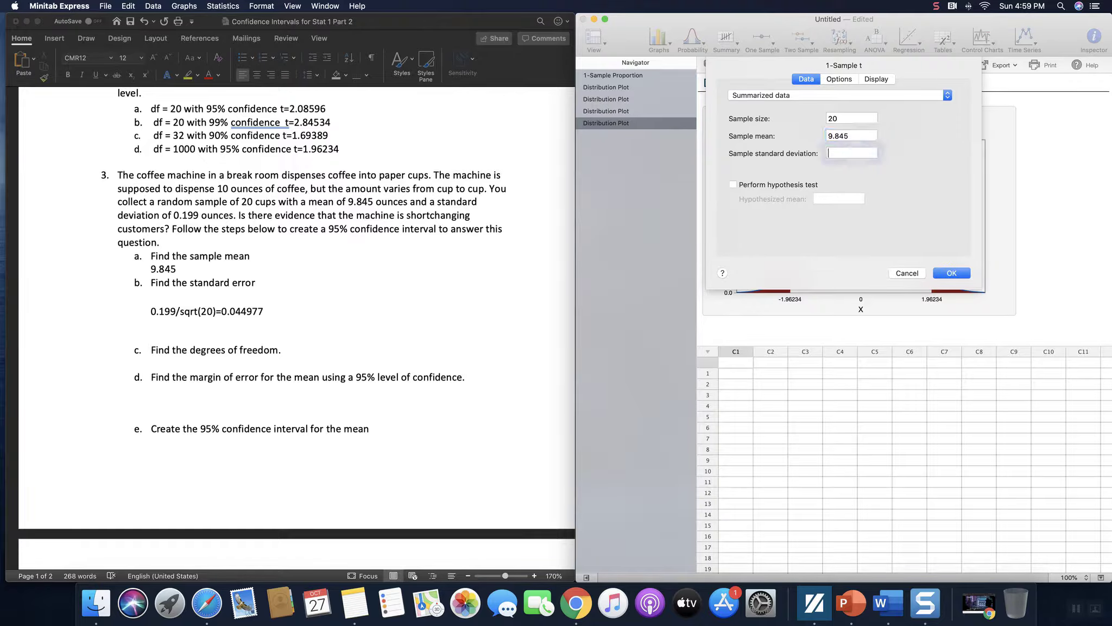
text(0.199)
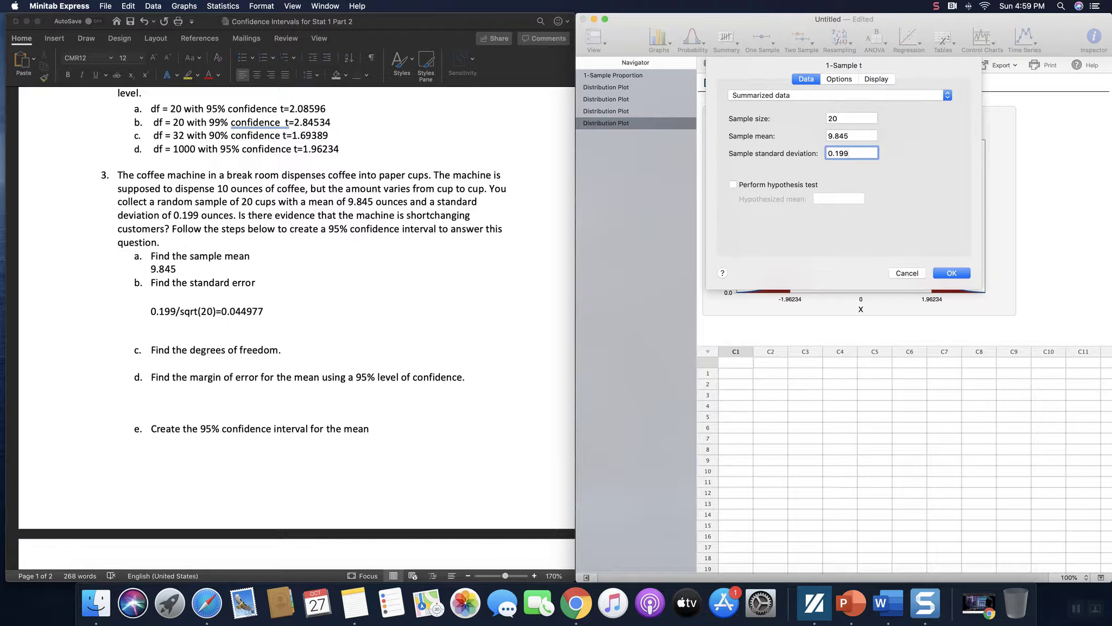
Check the display settings and the 95 confidence level, run the 1-Sample t analysis, and copy its Descriptive Statistics table
click(835, 82)
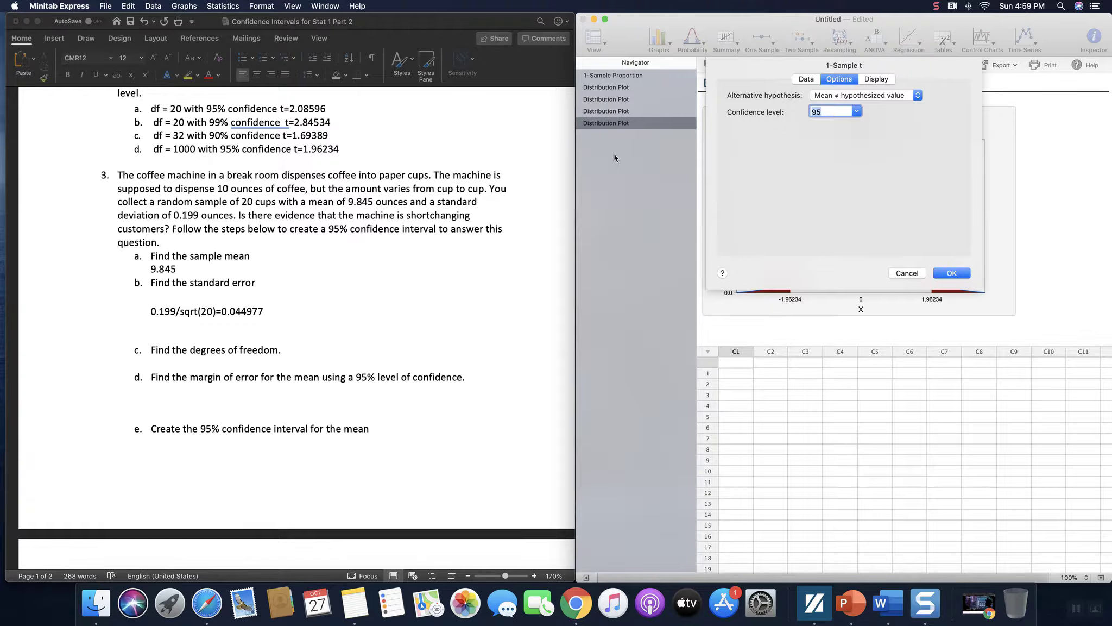
click(875, 82)
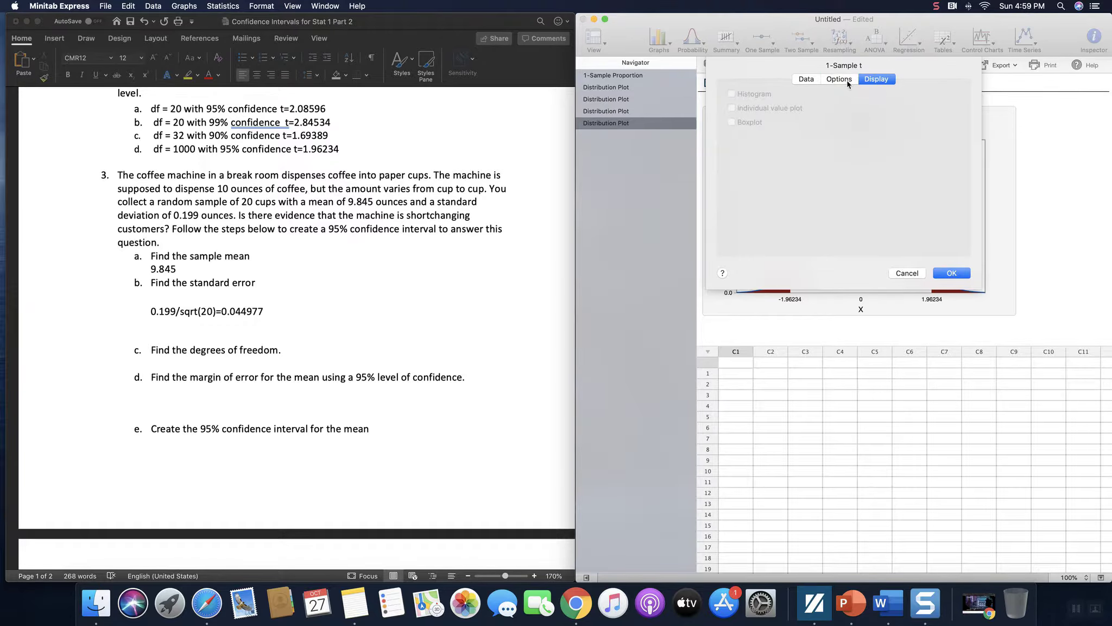
click(847, 80)
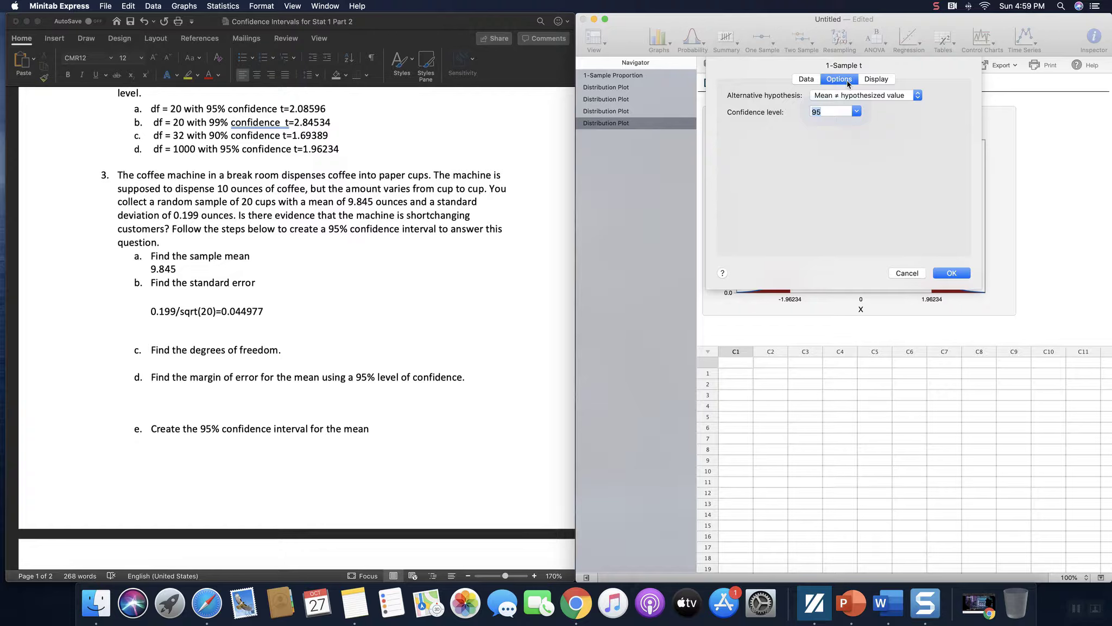
click(806, 79)
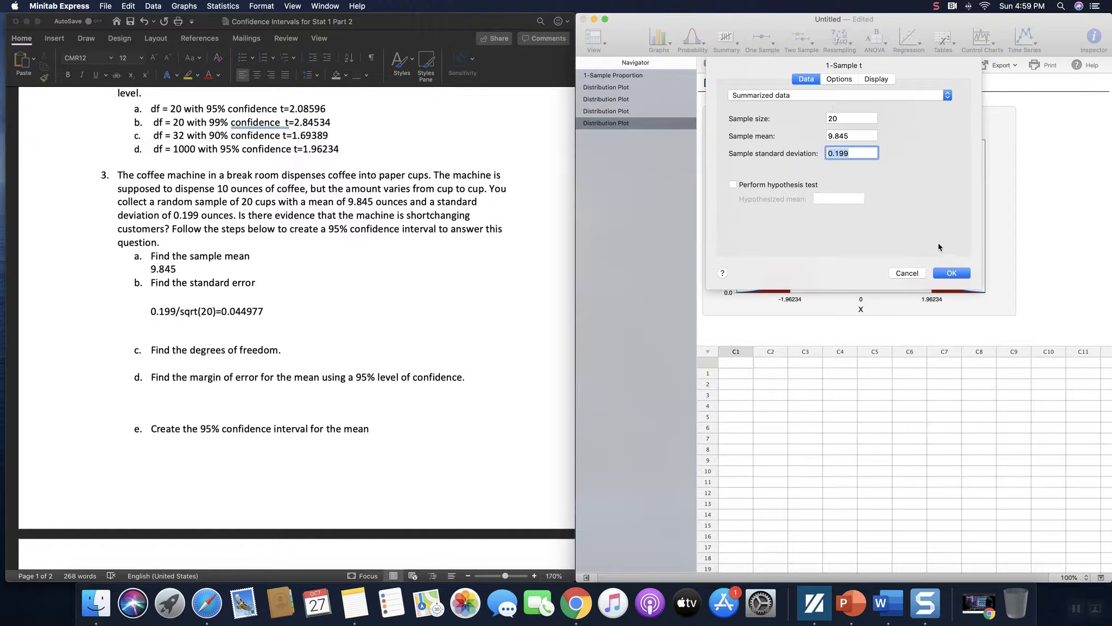
click(950, 274)
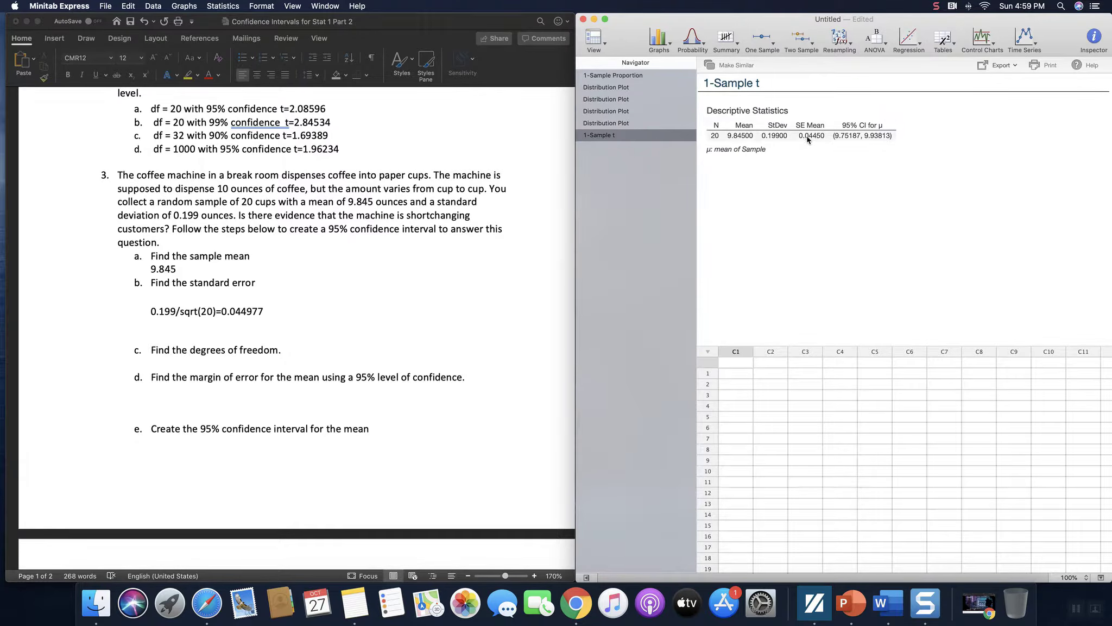
right_click(713, 114)
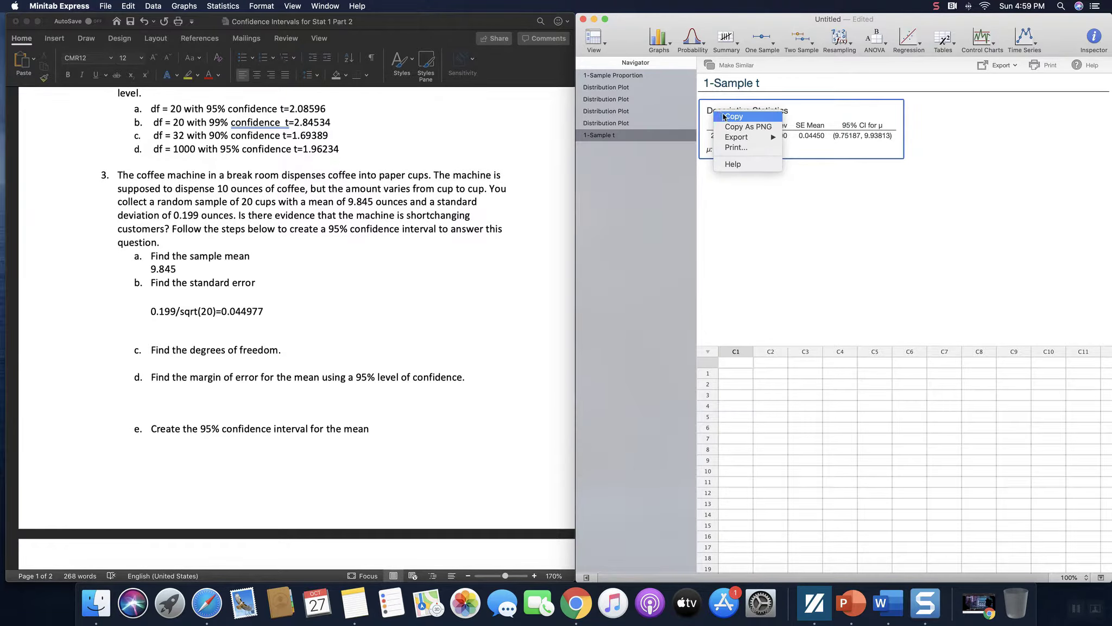
click(752, 118)
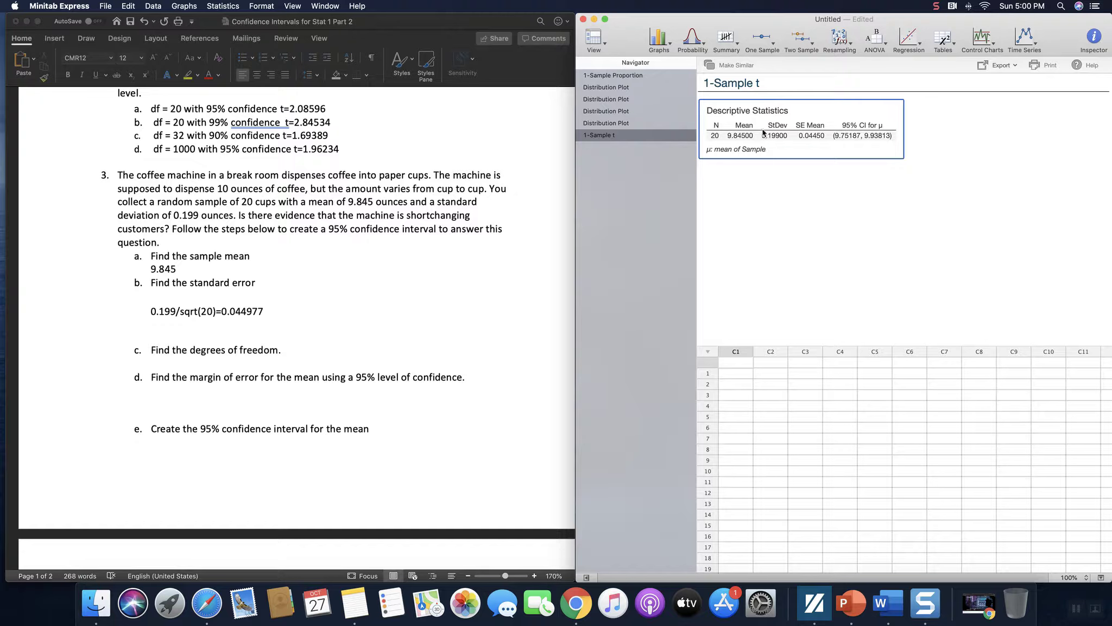
In Word, add "Df=20-1=19" as the degrees of freedom answer after the 3c question text
click(302, 349)
click(302, 349)
text(freedom. Df=20)
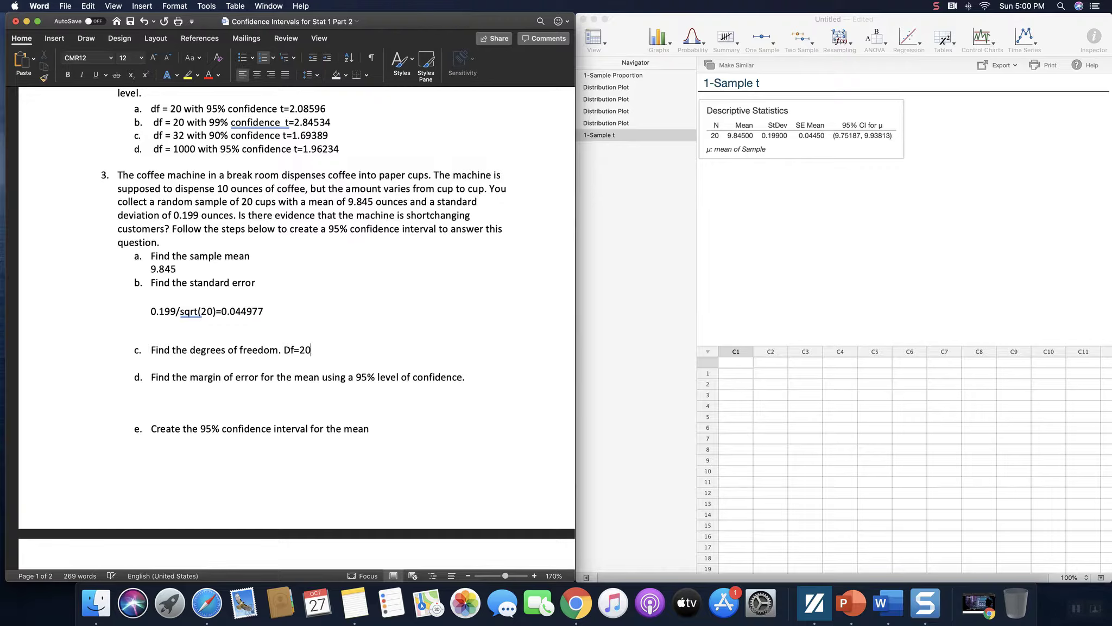
text(-1=19)
Enter (9.75187,9.93813) as the 95% confidence interval on the line below 3e
click(162, 469)
text((9.75)
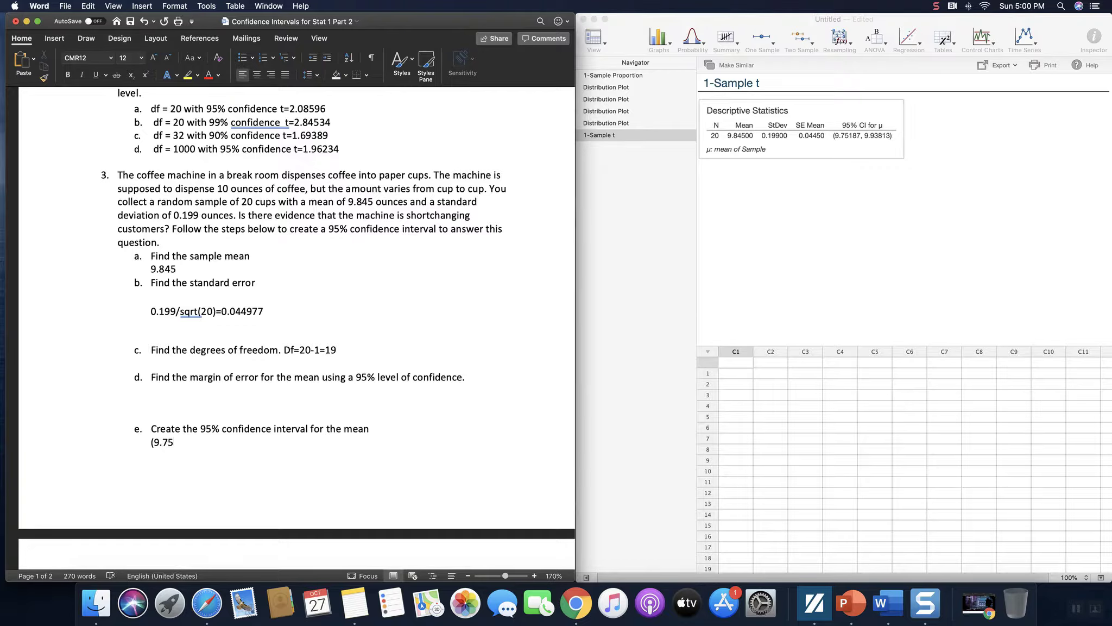
text(187,9.93813))
Enter the margin of error below 3d as "e= upper CI-sample mean=9.93813-9.845=0.9313"
click(180, 396)
scroll(245, 397, down, 1)
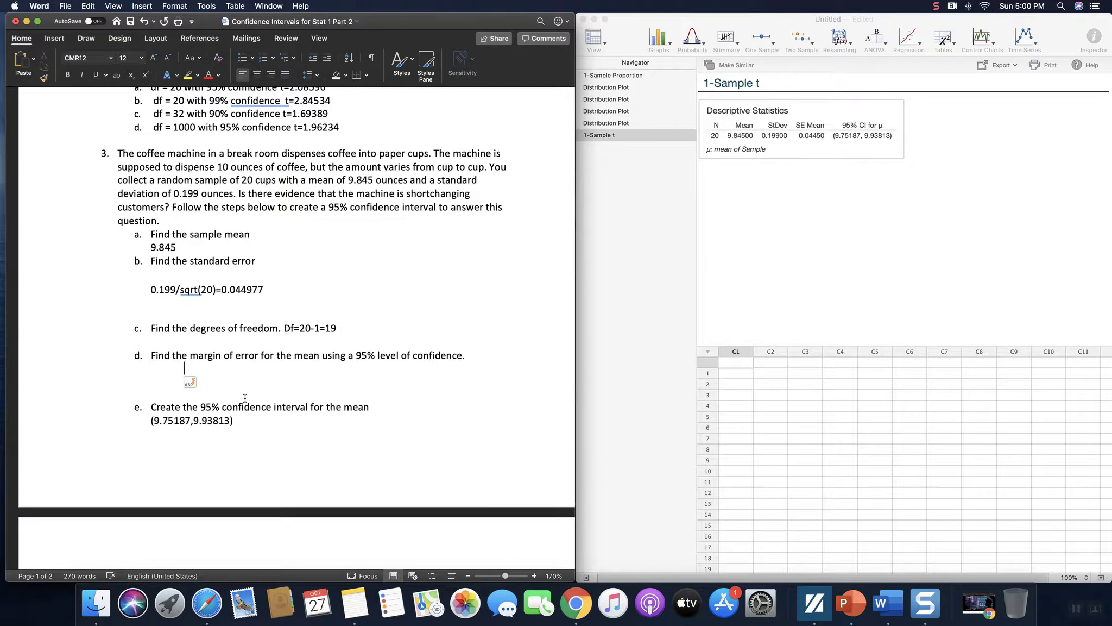
scroll(245, 397, down, 1)
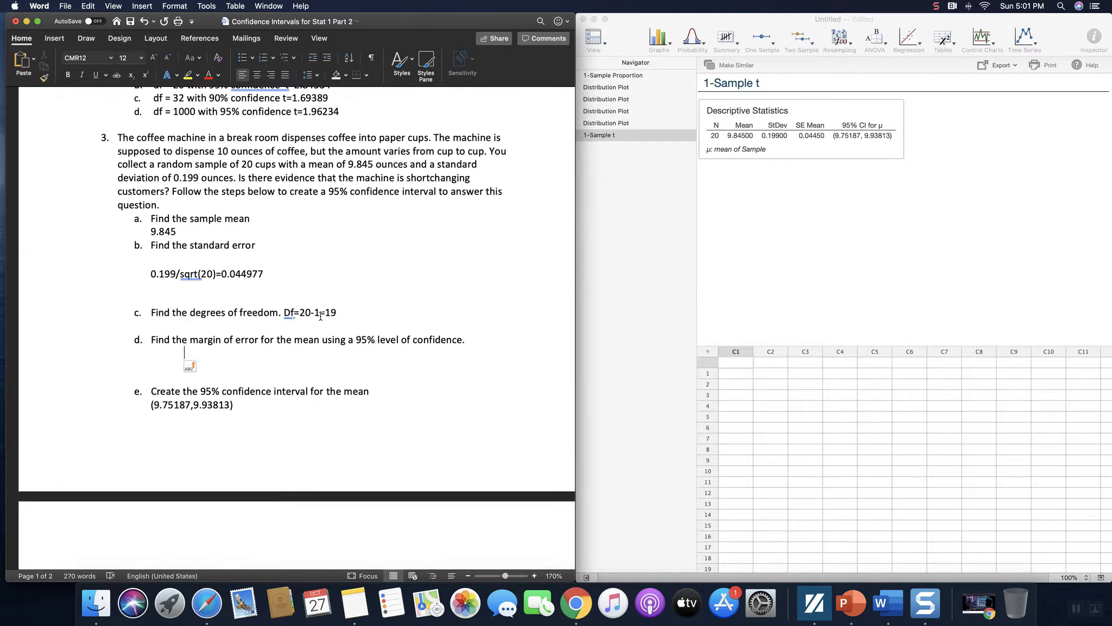
scroll(380, 304, down, 2)
scroll(393, 308, down, 1)
scroll(392, 308, up, 2)
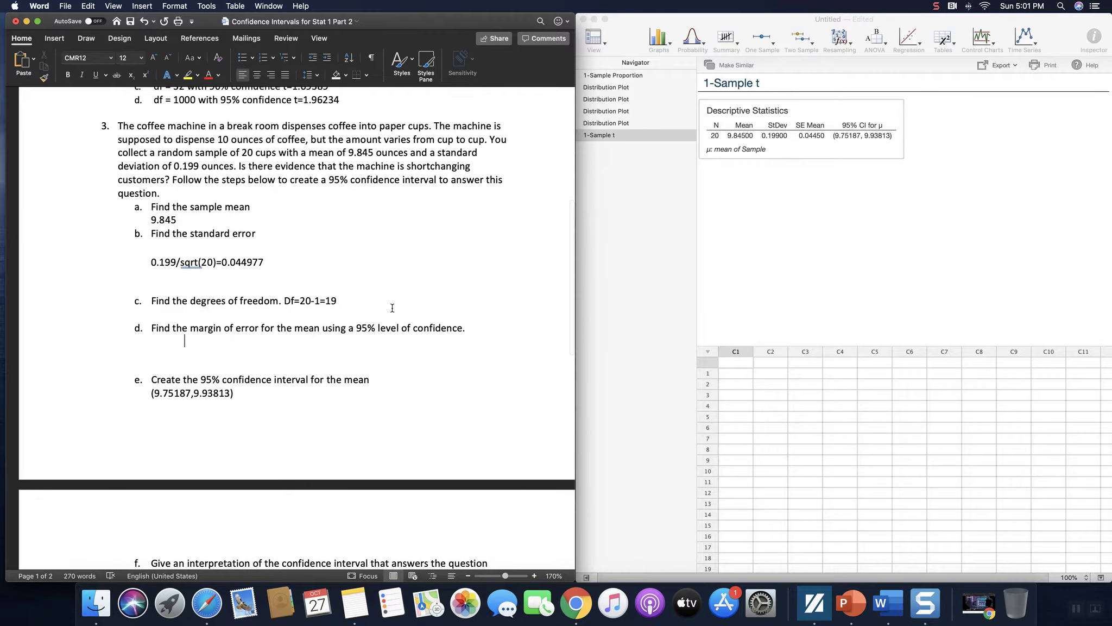
scroll(392, 308, up, 1)
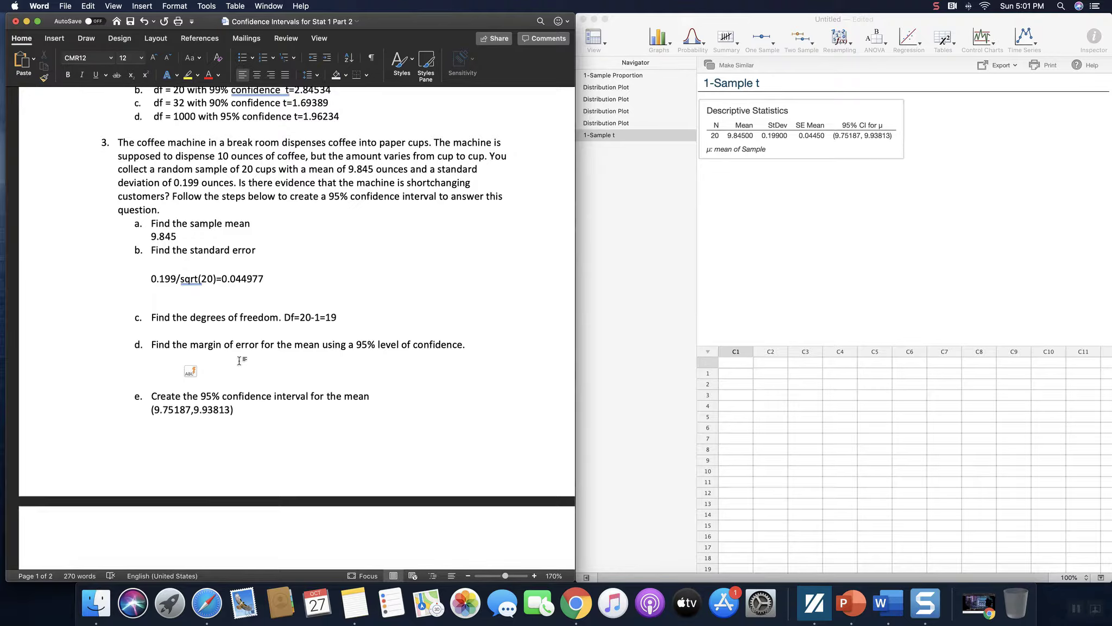
text(E=)
key(BackSpace)
key(BackSpace)
text(e= )
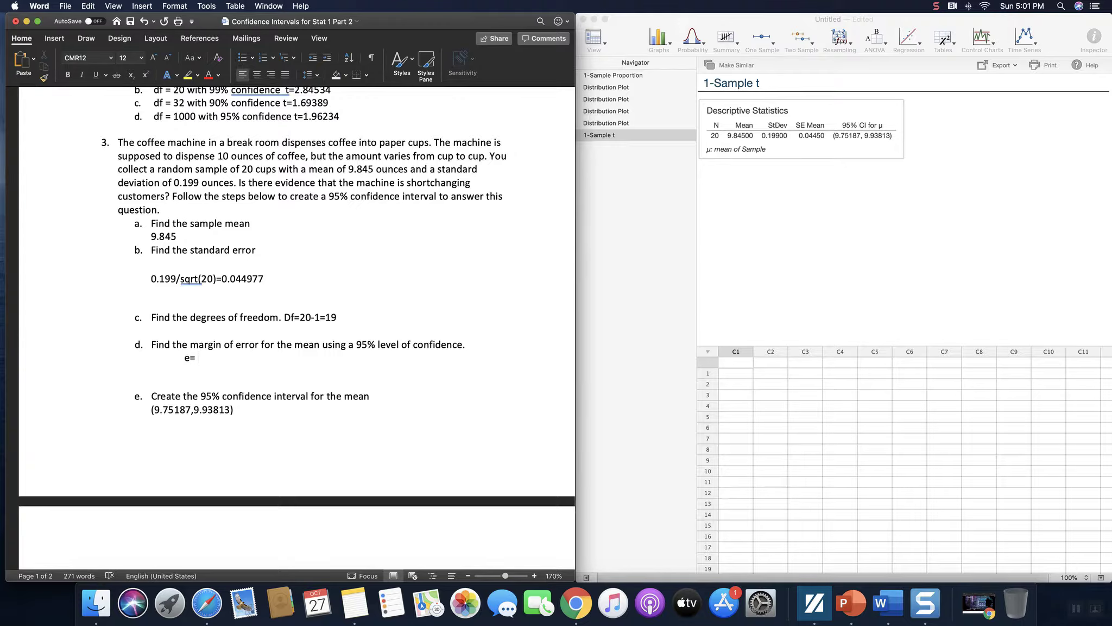
text(upper lCI-s)
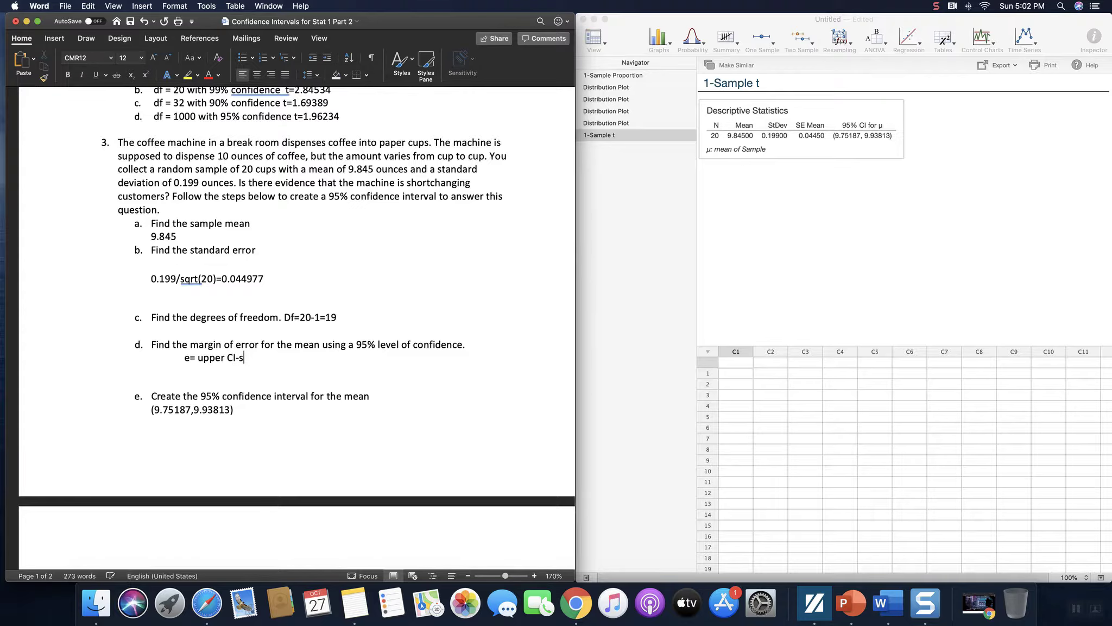
text(ample mean=9.938)
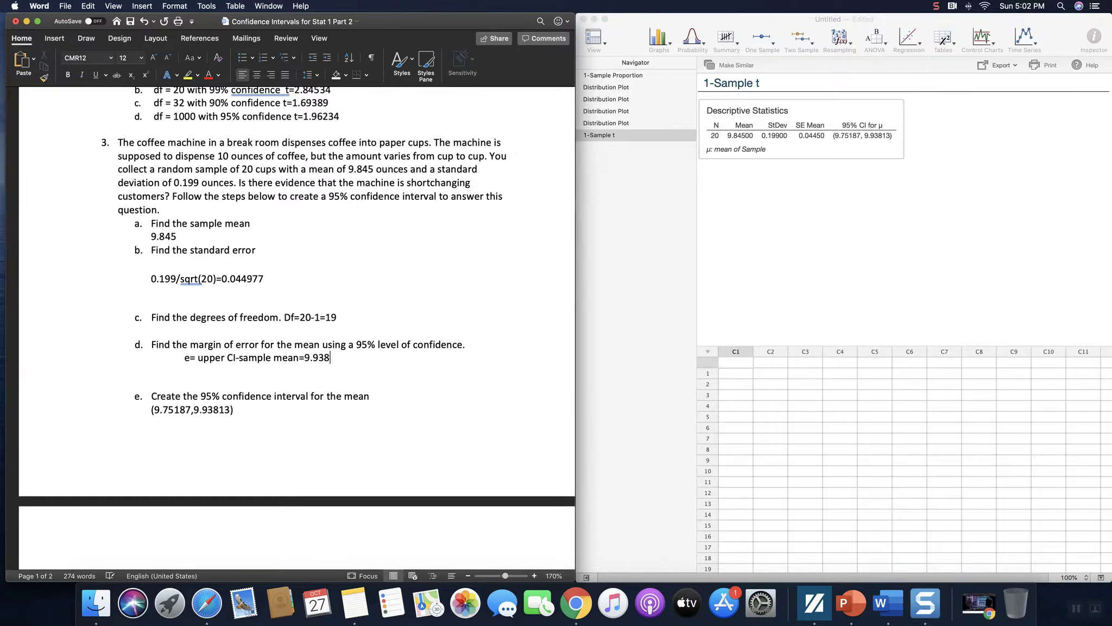
text(13-9.845=0.9313)
Insert an unnumbered blank answer line below part f of question 3
scroll(436, 394, down, 3)
scroll(436, 394, down, 10)
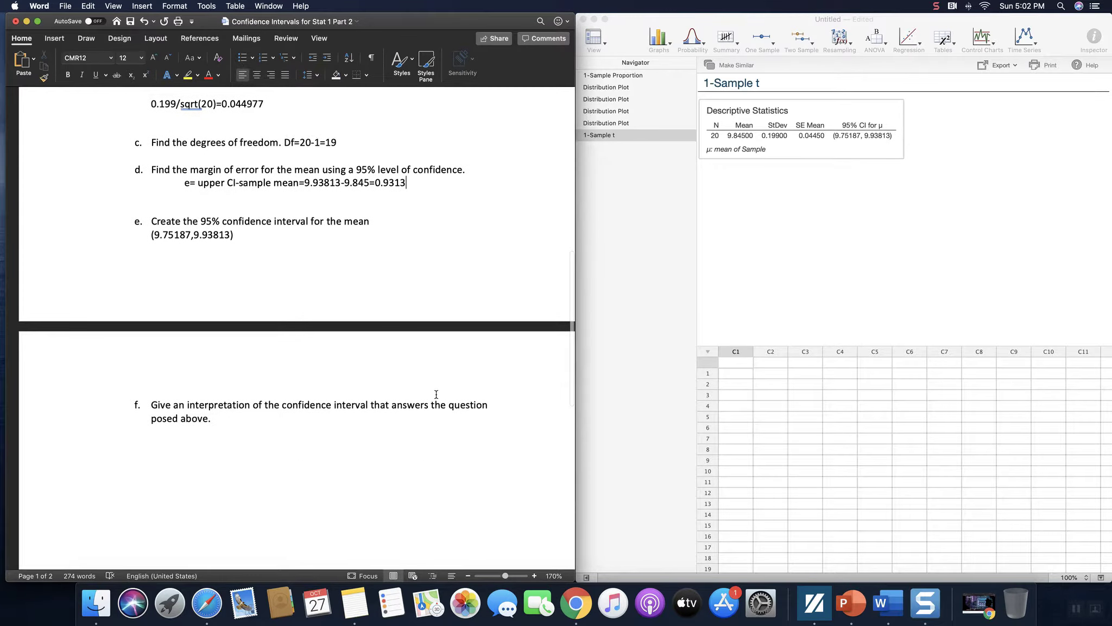
click(163, 437)
click(221, 421)
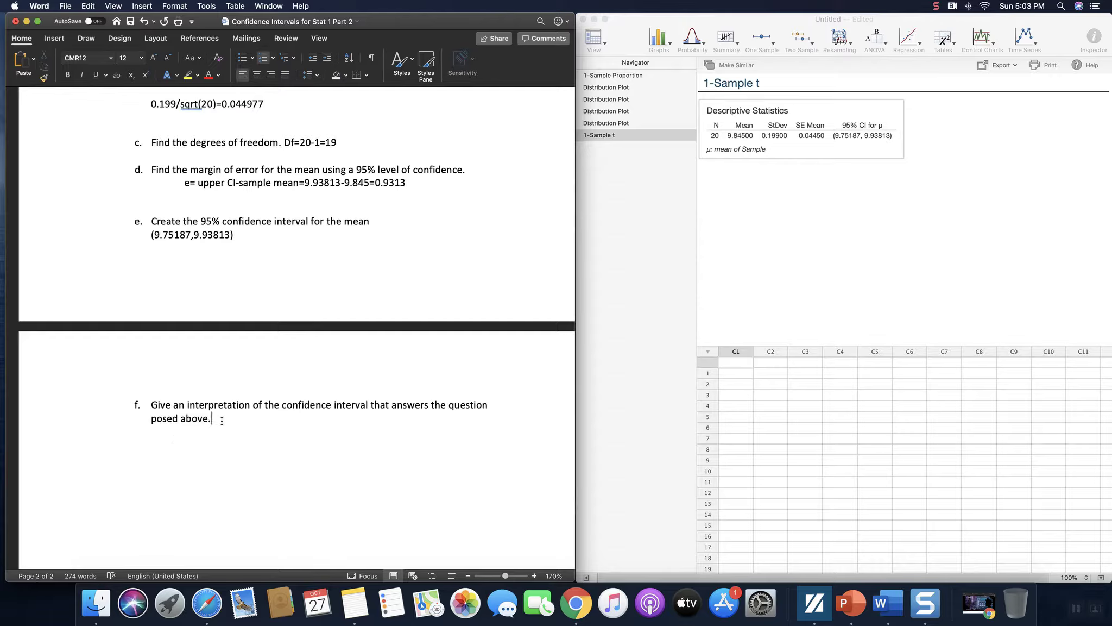
key(Return)
key(BackSpace)
Reread the coffee machine question and begin the 3f interpretation with "We are 95% confident that the average cup coffee"
scroll(366, 389, up, 2)
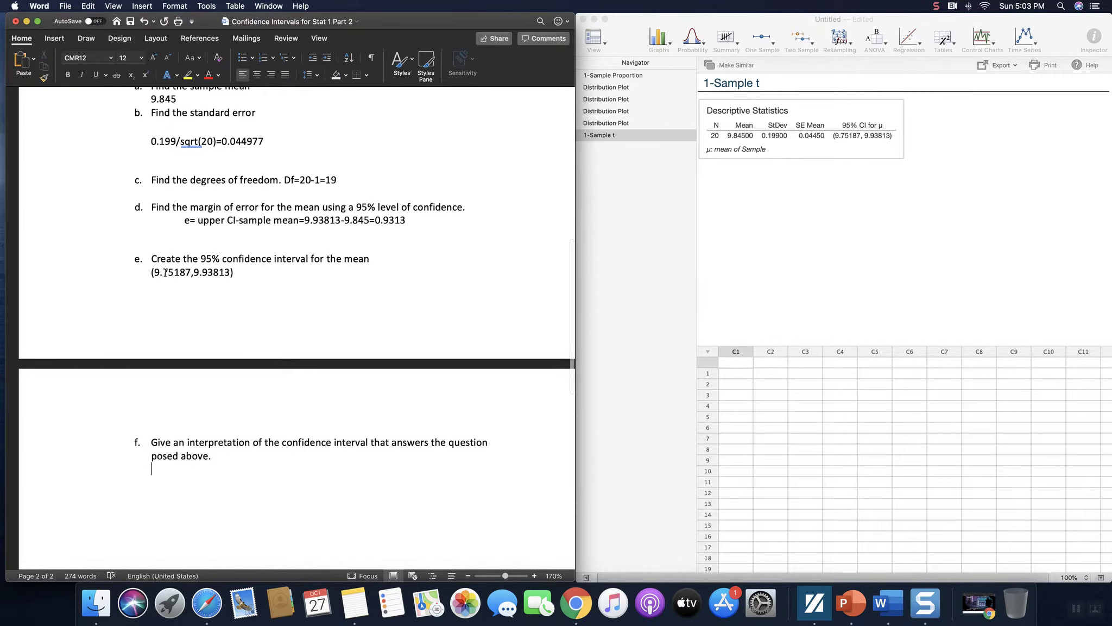
scroll(166, 271, up, 1)
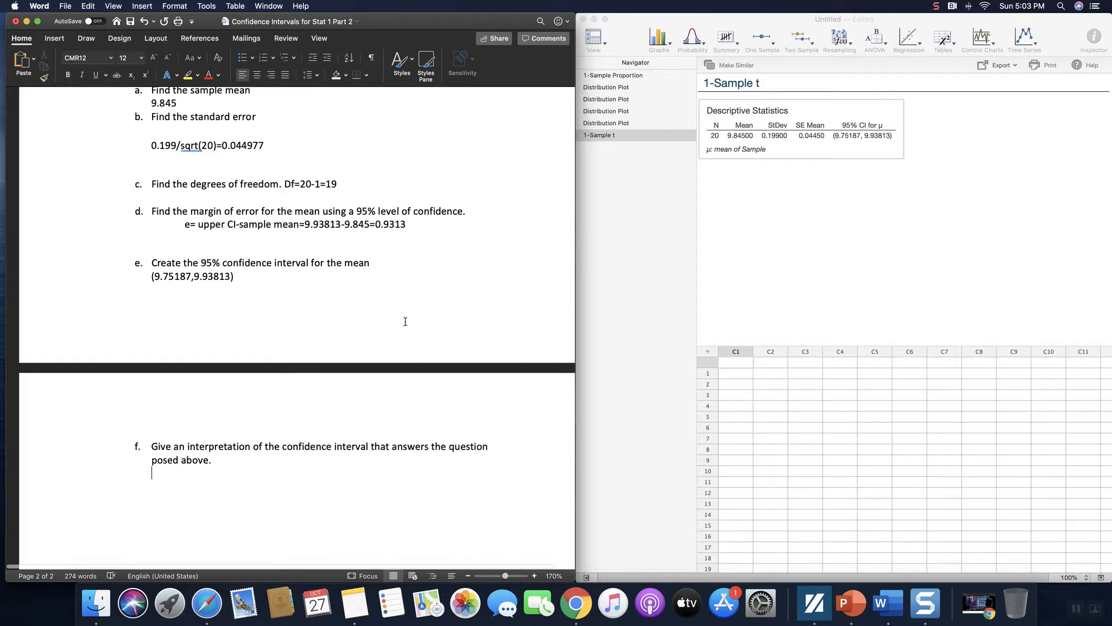
scroll(501, 342, up, 5)
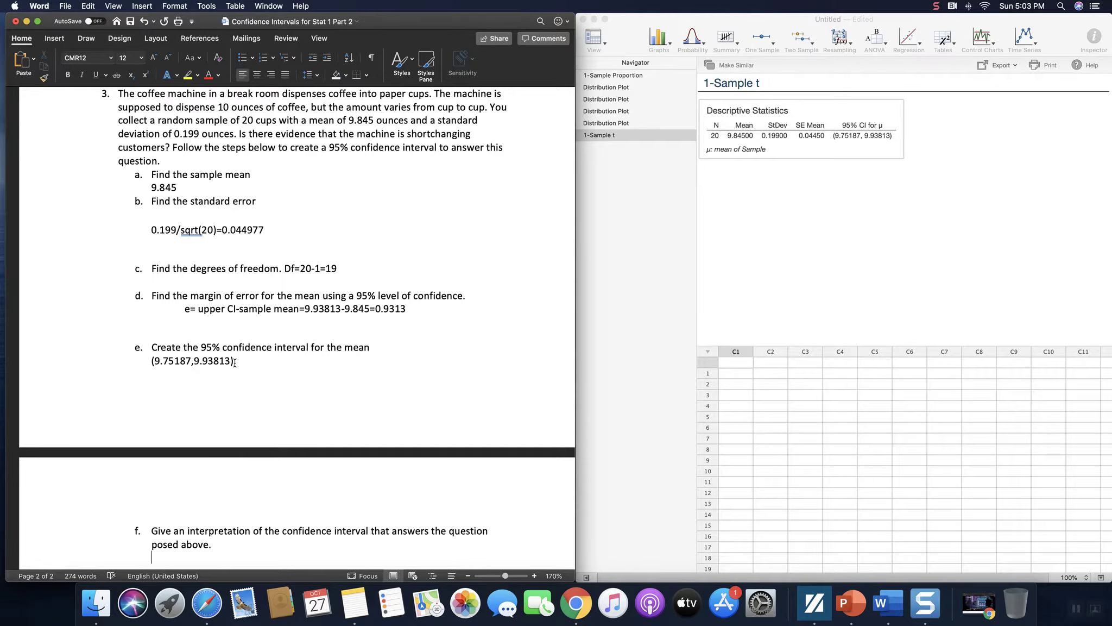
scroll(437, 453, down, 5)
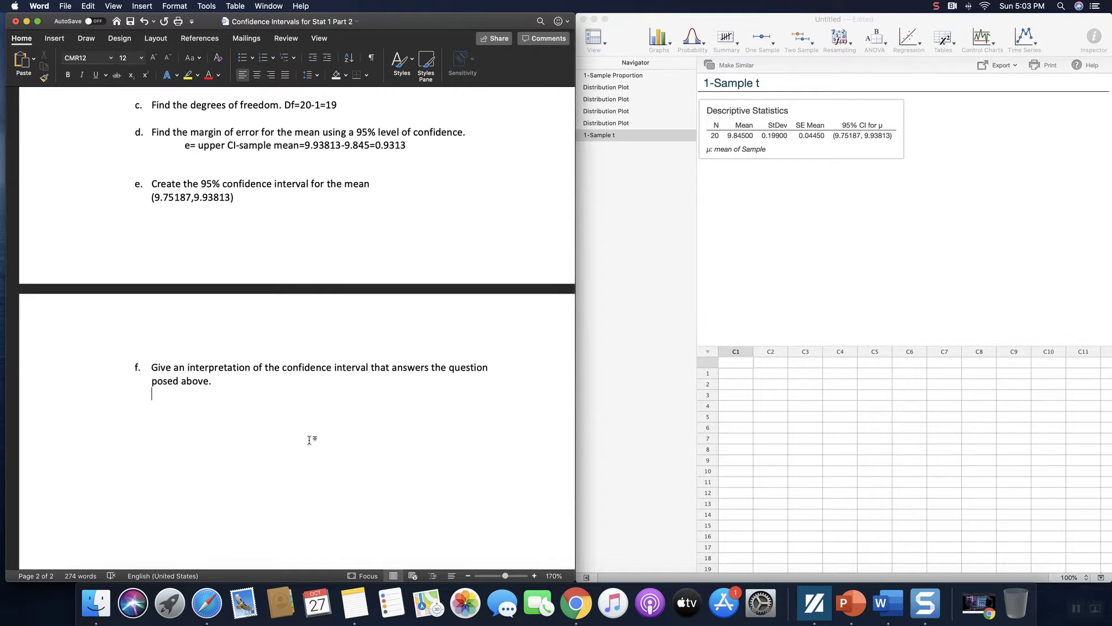
text(We are 95% confiden)
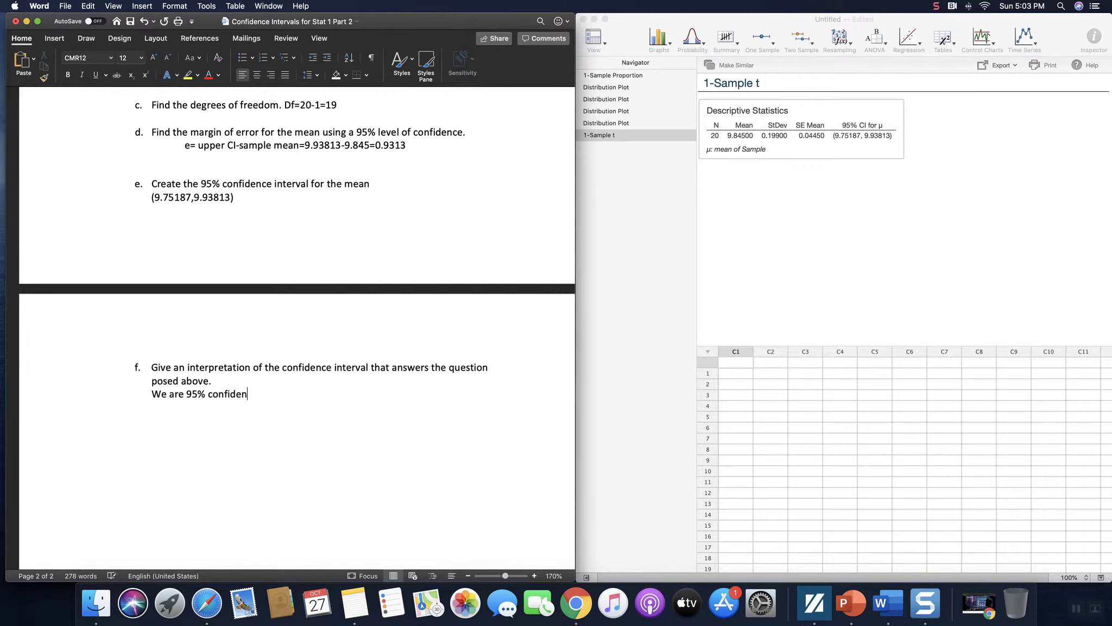
text(t that the)
key(BackSpace)
key(BackSpace)
text(the ac)
key(BackSpace)
text(ver)
key(BackSpace)
key(BackSpace)
key(BackSpace)
text(verage c)
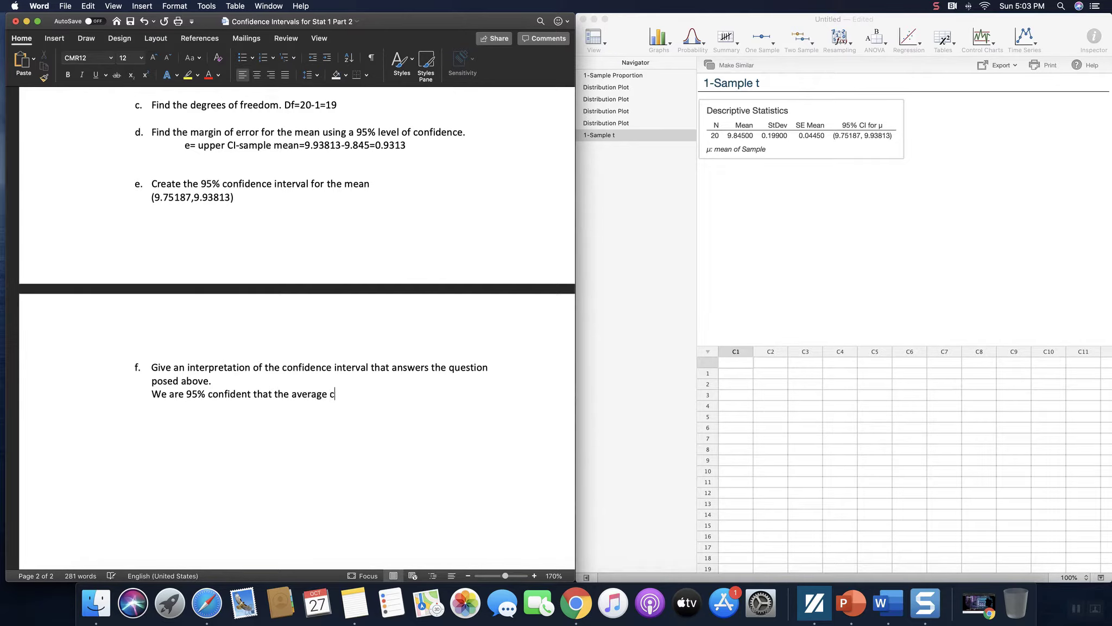
text(up coffee )
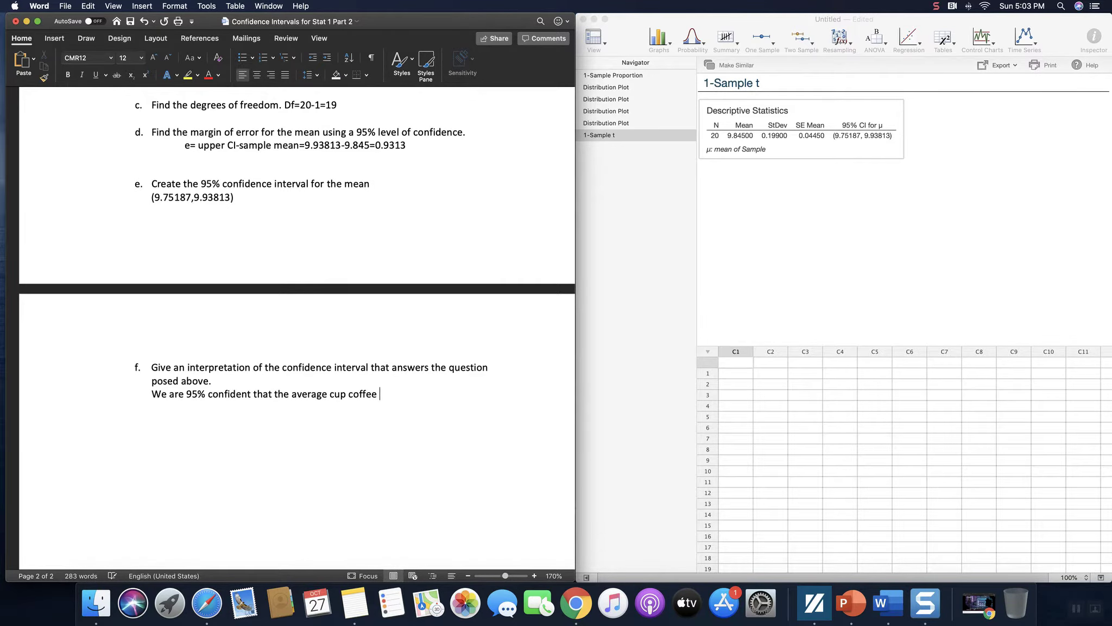
Continue the 3f sentence with "is between 9.94 and", correcting the spelling of "between"
text(is beteen)
text( -)
key(BackSpace)
text(9.93)
key(BackSpace)
text(4)
key(Left)
key(Left)
text(w)
key(BackSpace)
text(w)
text(and)
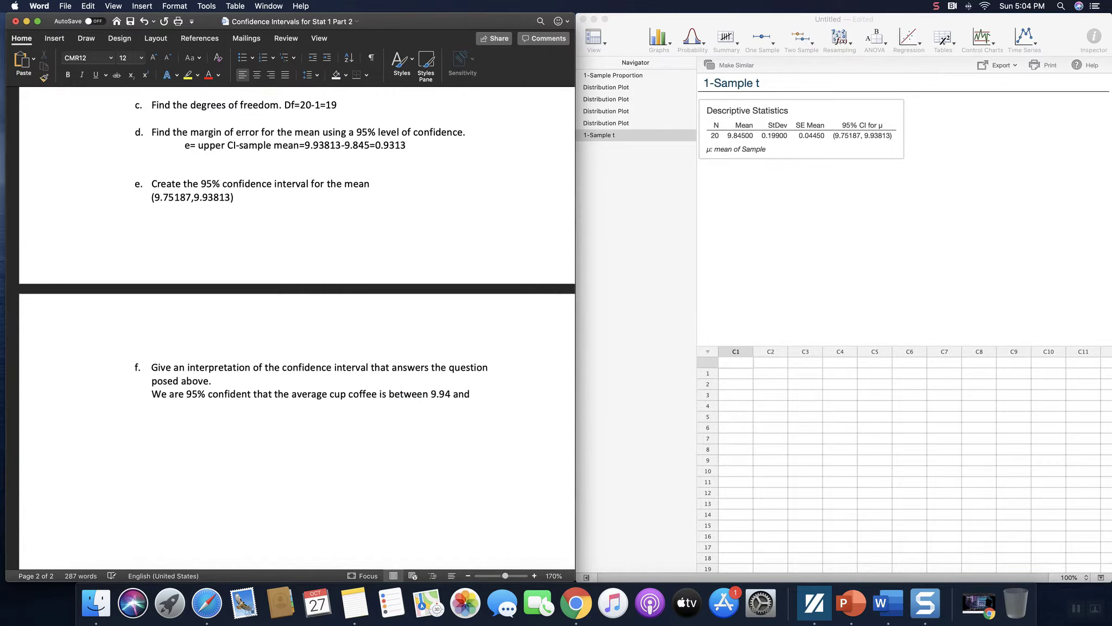
Finish the 3f interpretation with "9.75 ounces. The machine is short changing you!!!"
text( 9.75 ounces. The machine i)
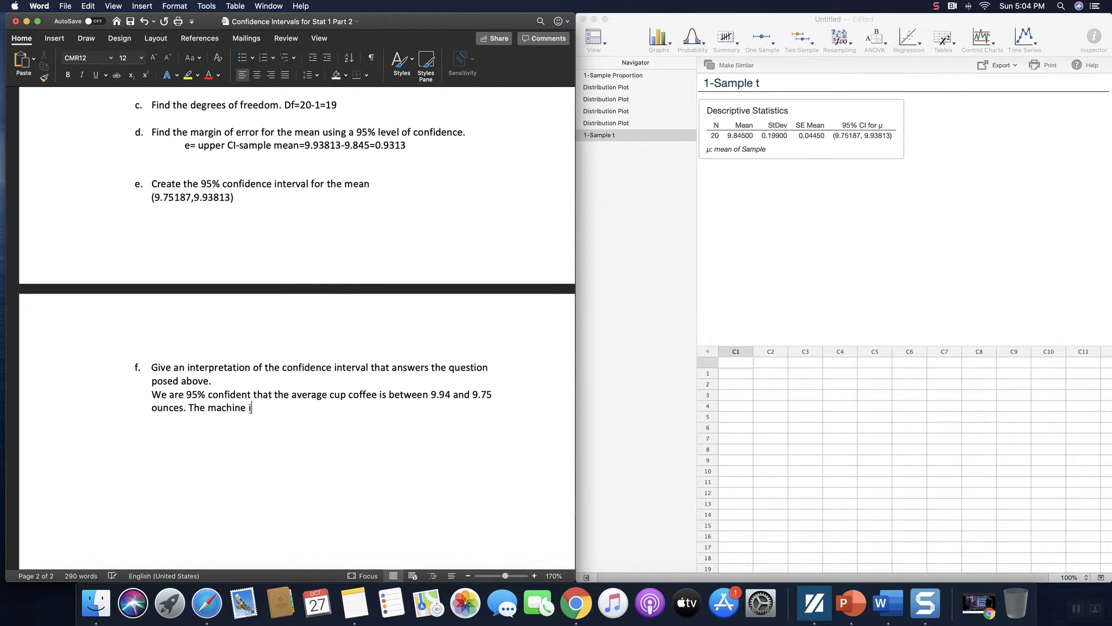
text(s short changing you)
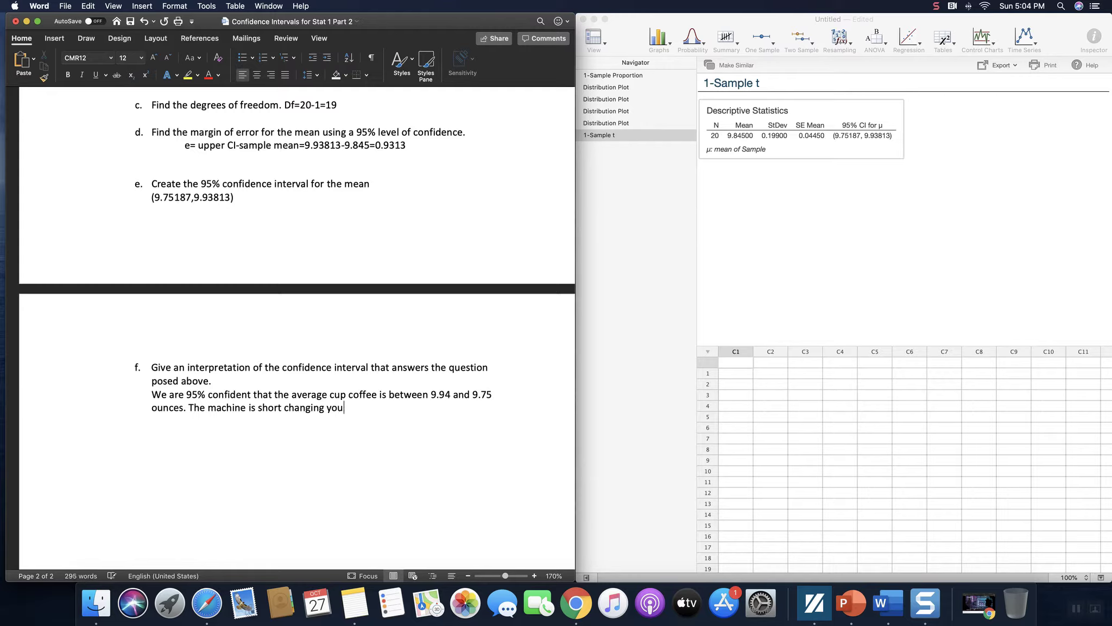
text(!!!)
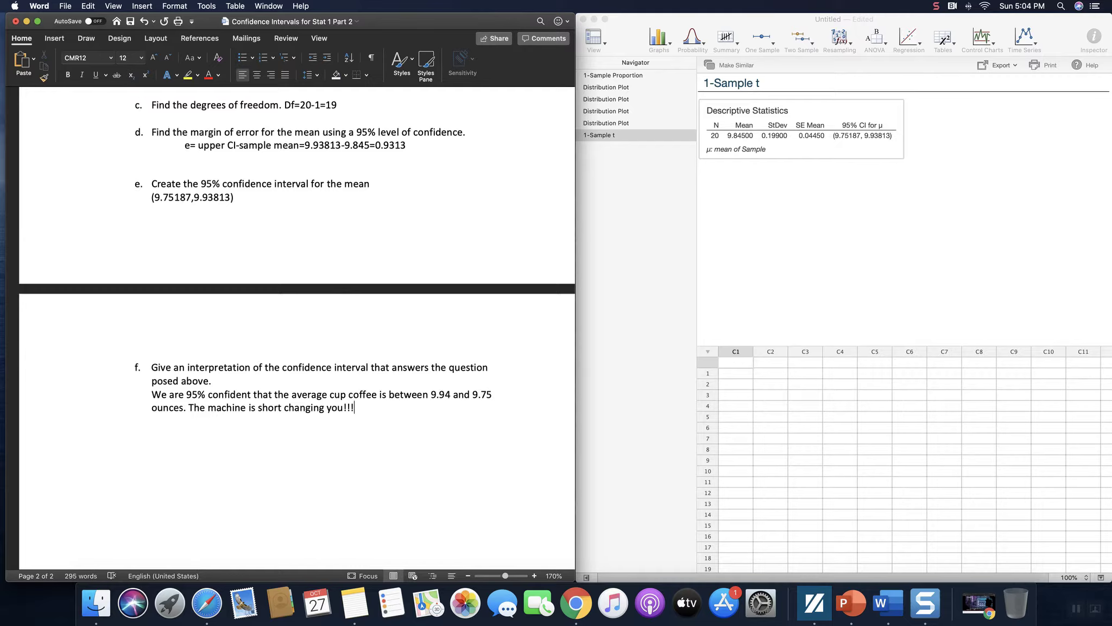